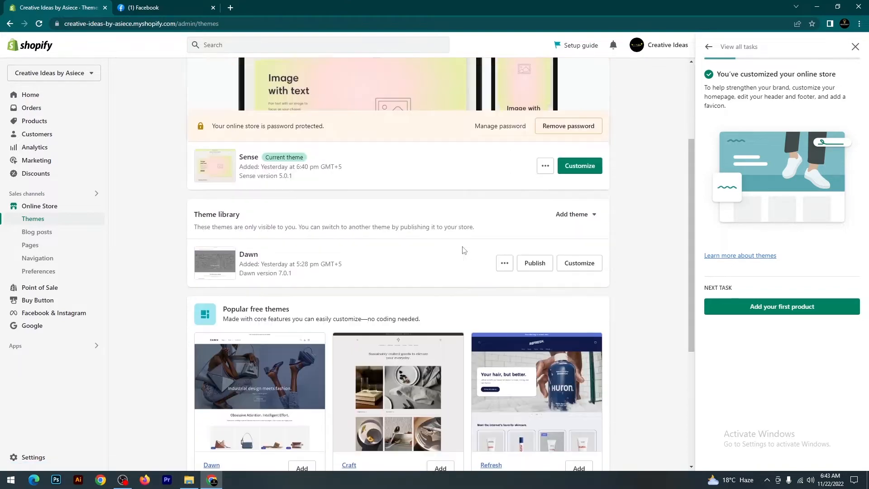
Look through the store's theme library and the popular free themes offered on the Themes page.
scroll(461, 248, "up", 3)
scroll(395, 238, "down", 4)
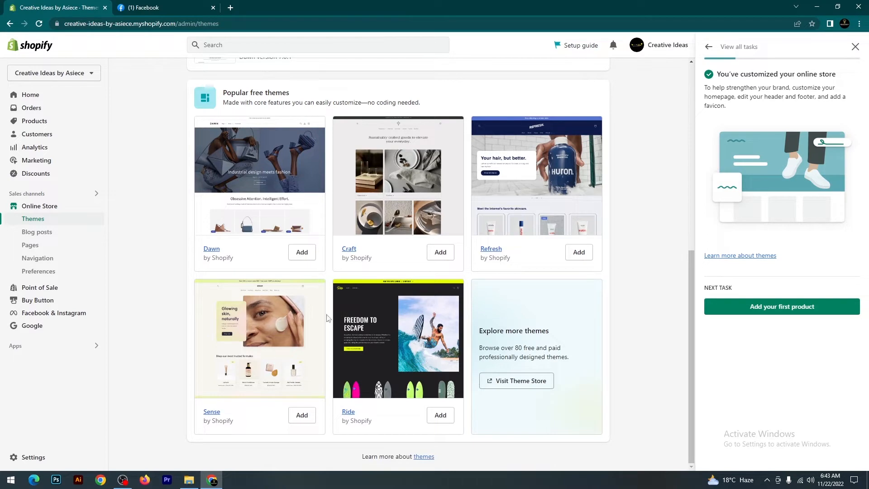
scroll(379, 327, "up", 8)
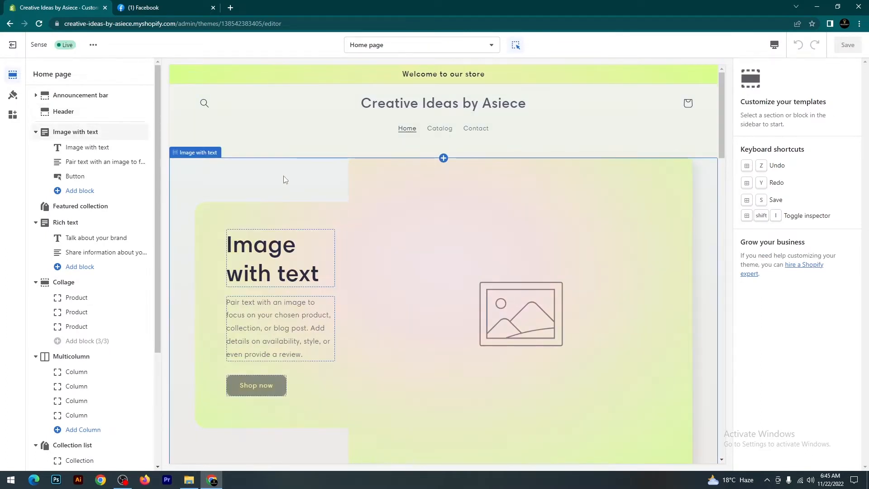
Review the sections of the Sense theme's home page in the editor preview, from the header to the columns.
scroll(467, 231, "down", 3)
scroll(438, 231, "down", 8)
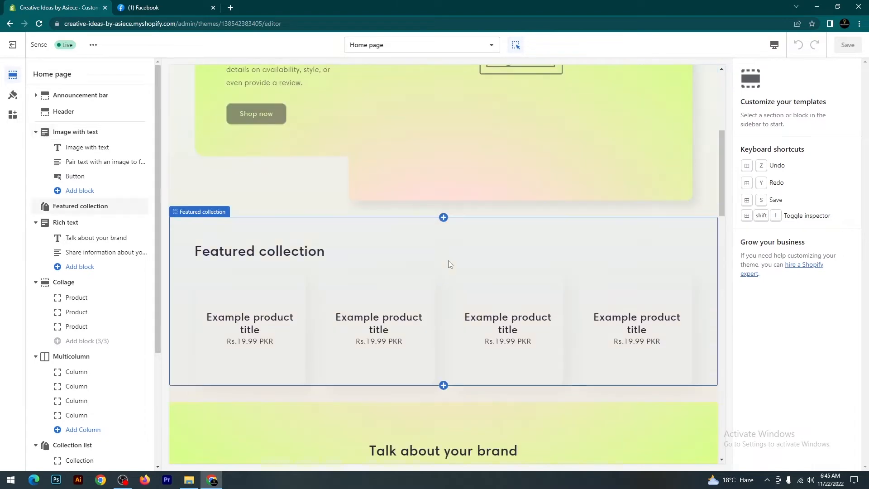
scroll(448, 261, "down", 7)
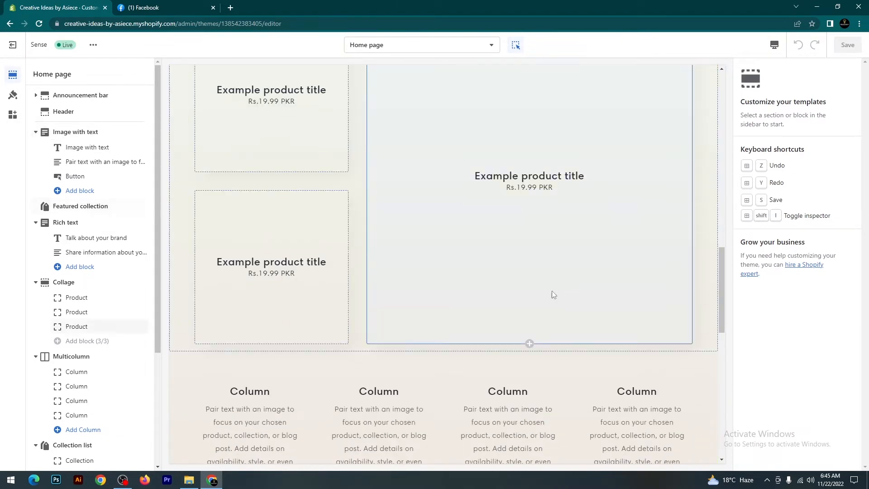
left_click_drag(718, 303, 697, 104)
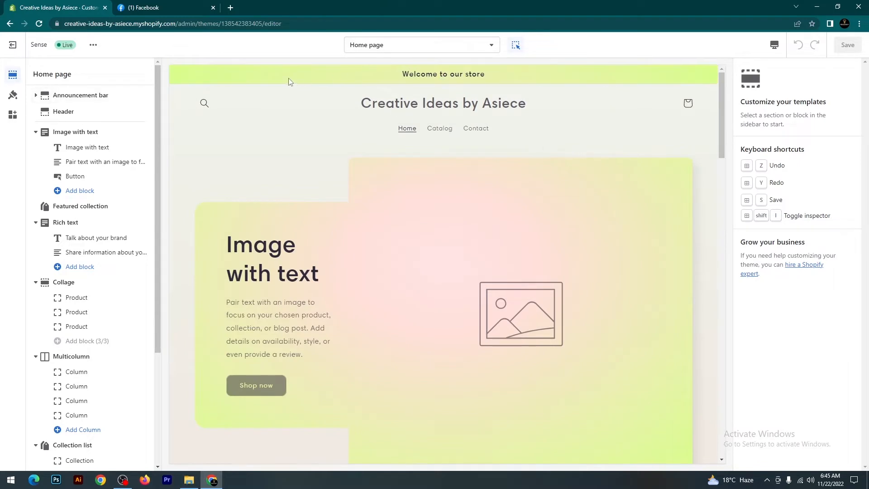
Change the announcement bar's text to "Turn on Creativity".
left_click(265, 80)
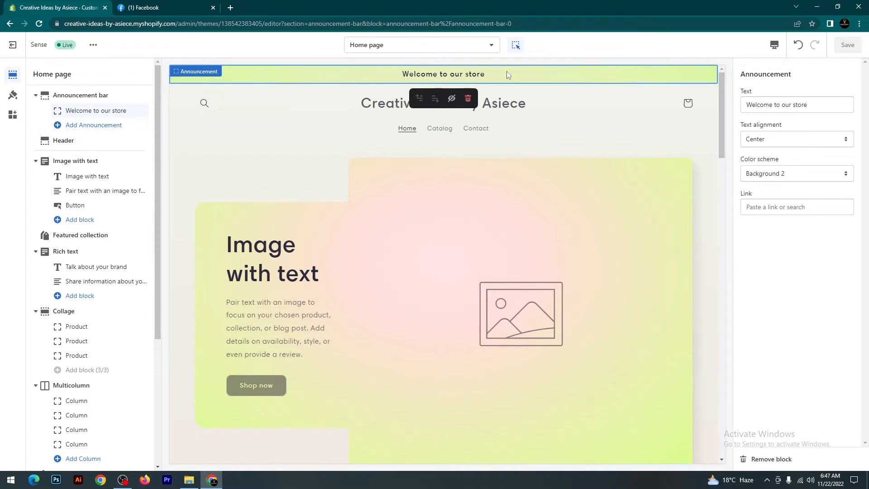
left_click(814, 106)
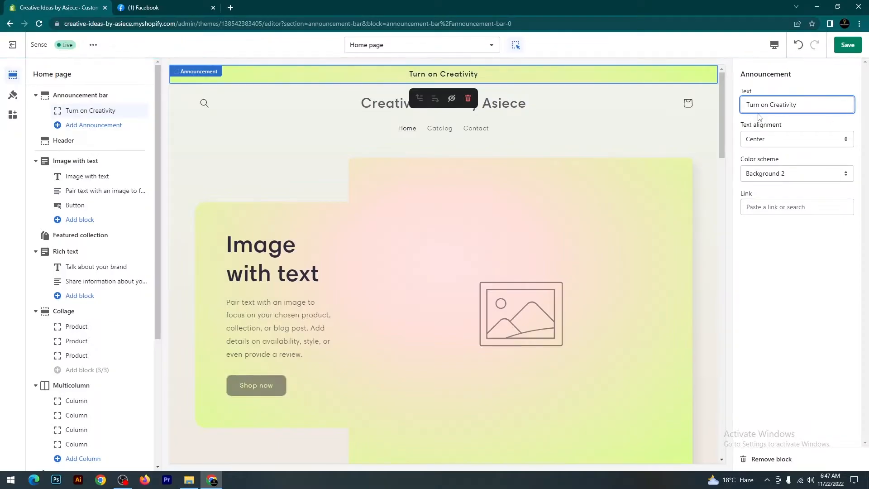
left_click_drag(820, 106, 733, 111)
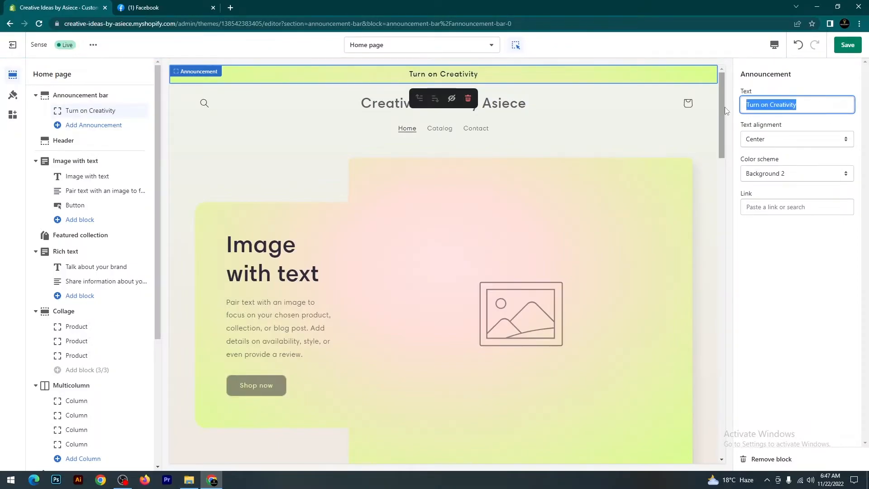
left_click(481, 75)
left_click_drag(481, 75, 409, 75)
left_click(409, 75)
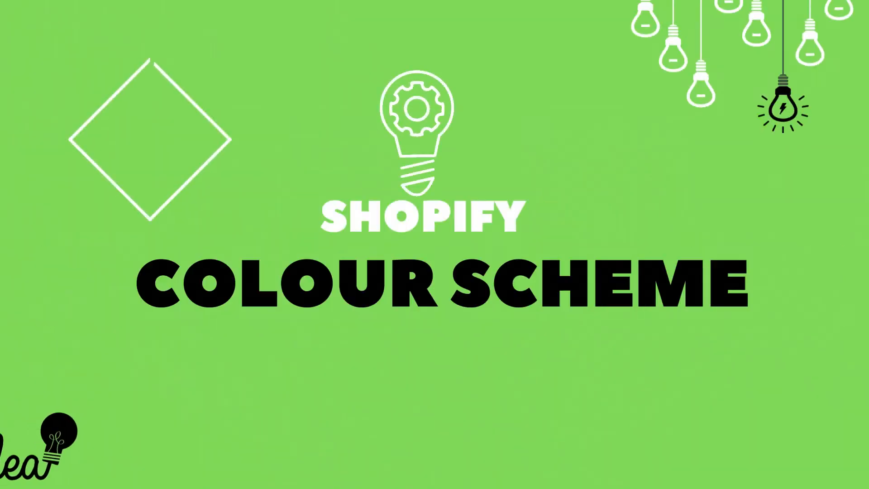
Try Accent 1 and Accent 2 as the announcement's color scheme, finishing on Accent 1.
left_click(847, 179)
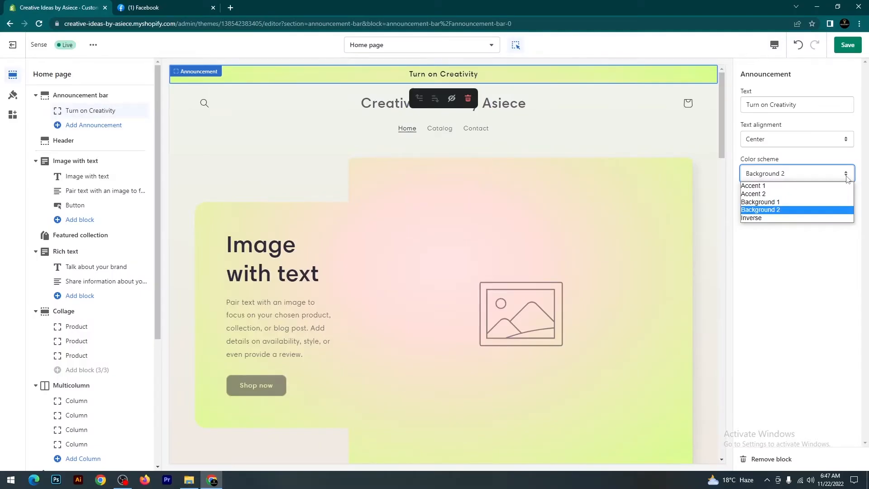
left_click(775, 186)
left_click(796, 175)
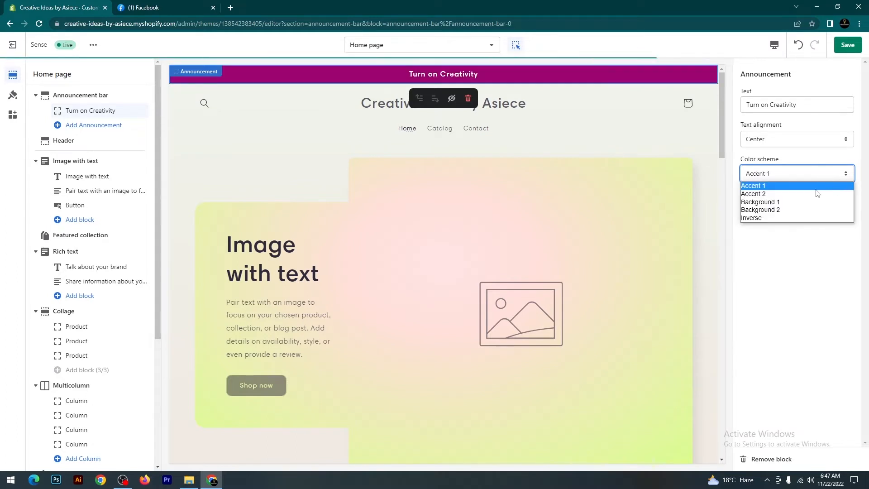
left_click(782, 195)
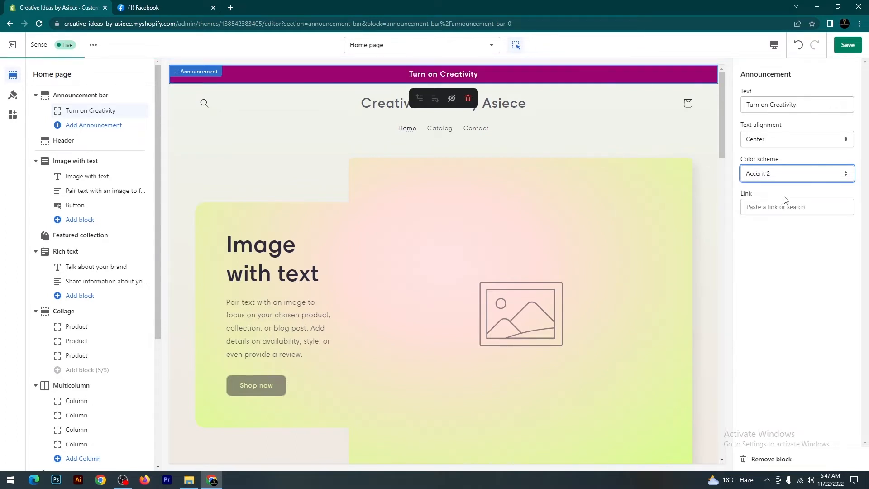
left_click(812, 178)
left_click(796, 186)
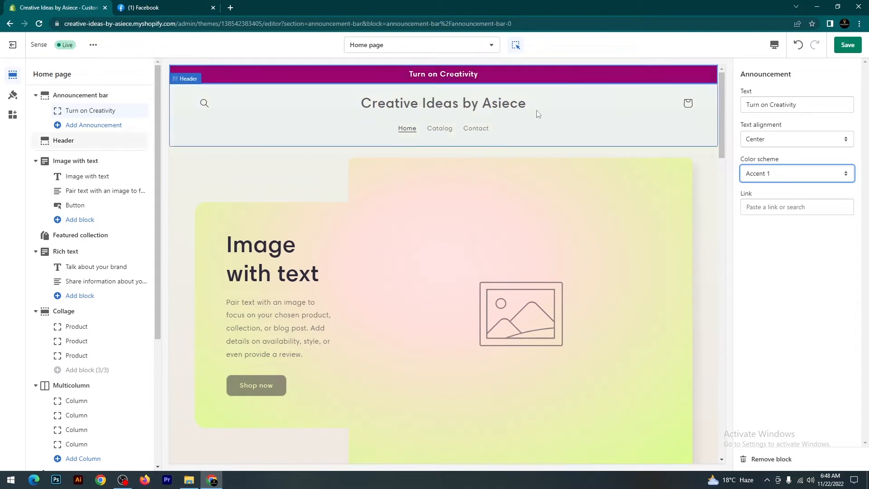
Change the Accent 1 primary color in the theme's color settings to black, #000000.
left_click(13, 94)
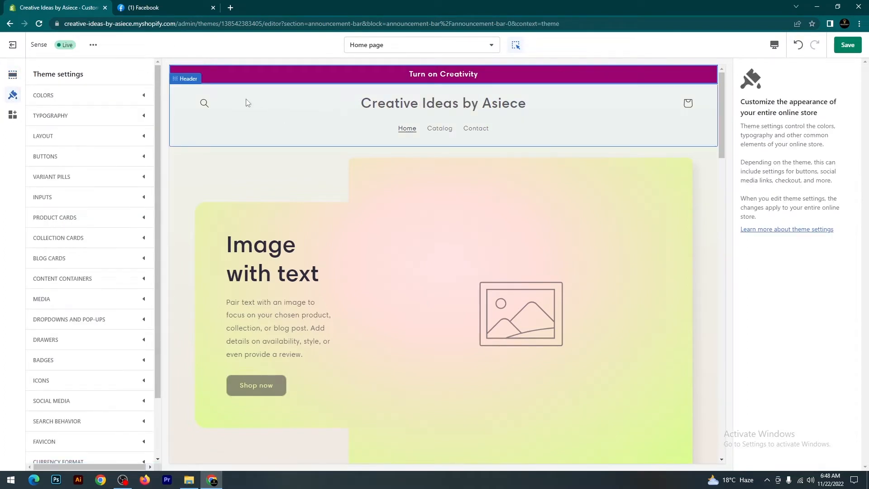
left_click(80, 98)
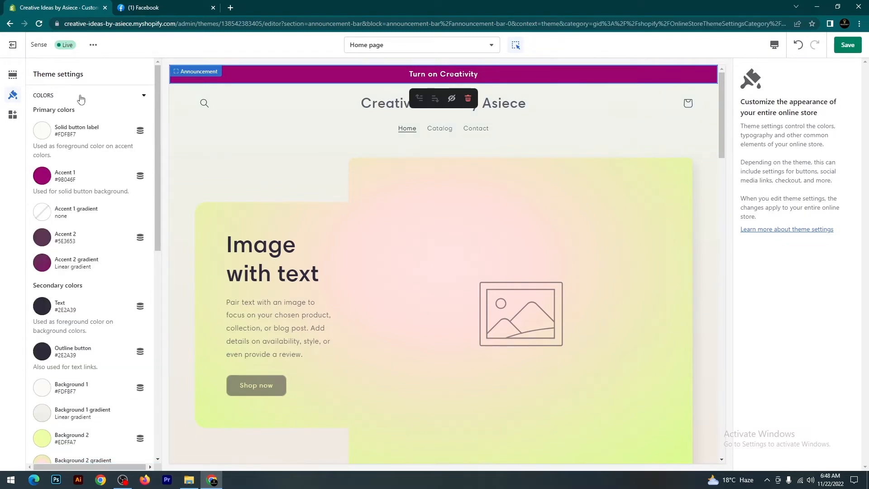
left_click(41, 177)
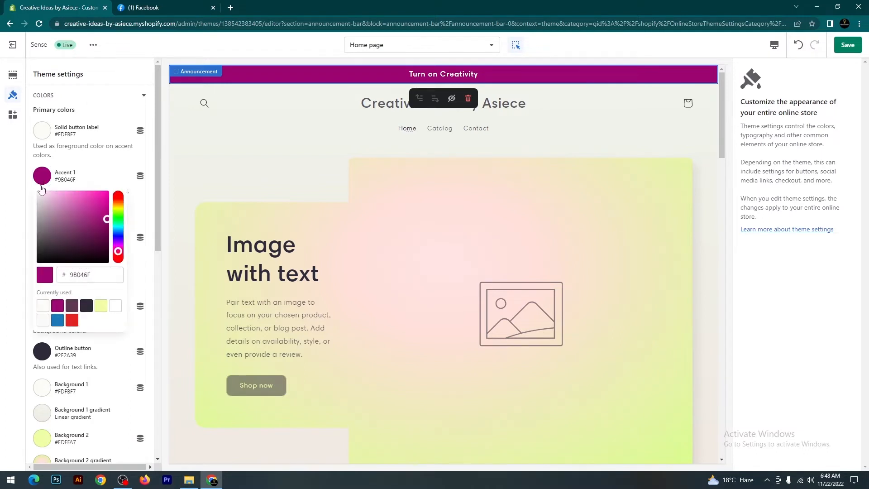
left_click_drag(107, 221, 42, 265)
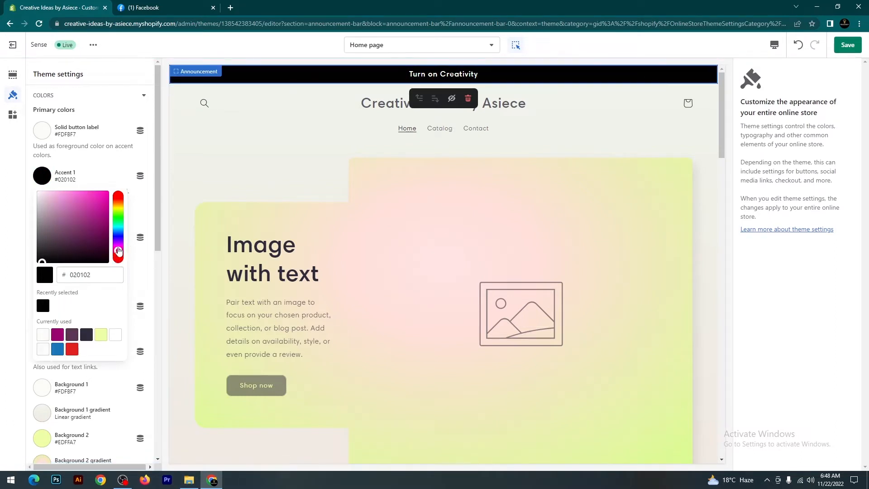
mouse_move(119, 252)
left_mouse_down()
mouse_move(119, 203)
mouse_move(120, 243)
left_mouse_up()
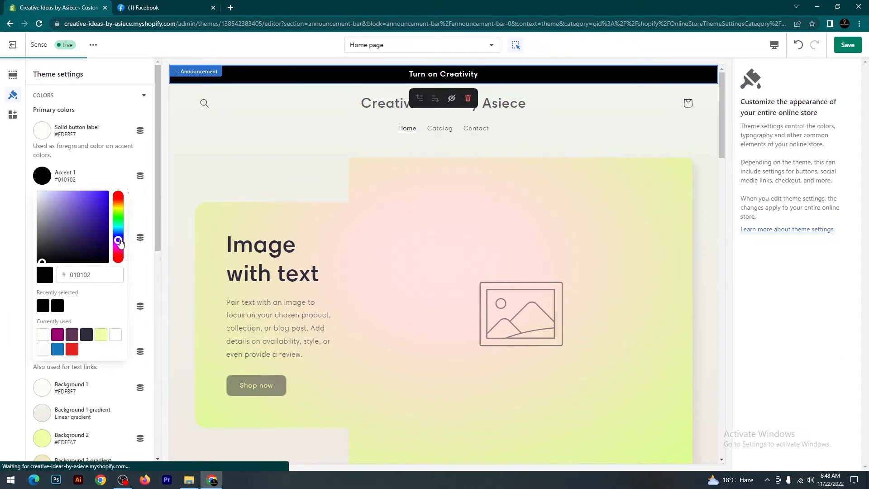
mouse_move(42, 262)
left_mouse_down()
mouse_move(101, 193)
mouse_move(39, 269)
left_mouse_up()
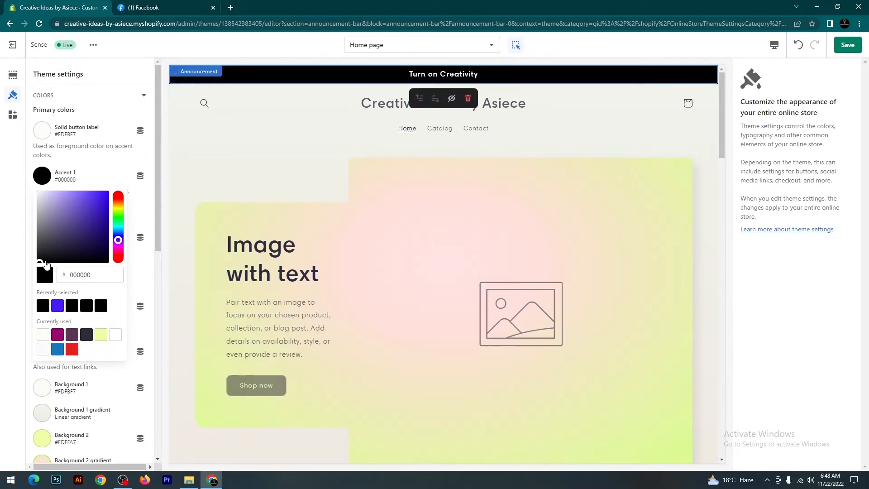
left_click(7, 197)
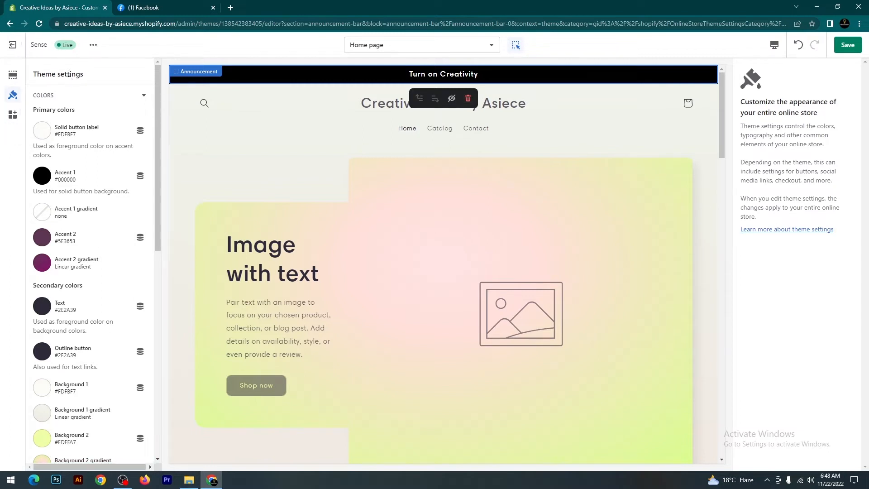
Try Left and Right as the announcement's text alignment, finishing on Center.
left_click(12, 74)
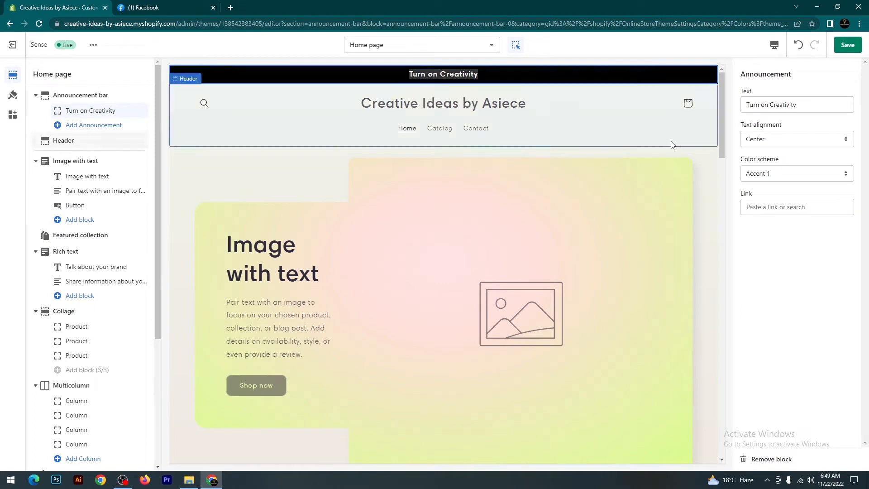
left_click(833, 144)
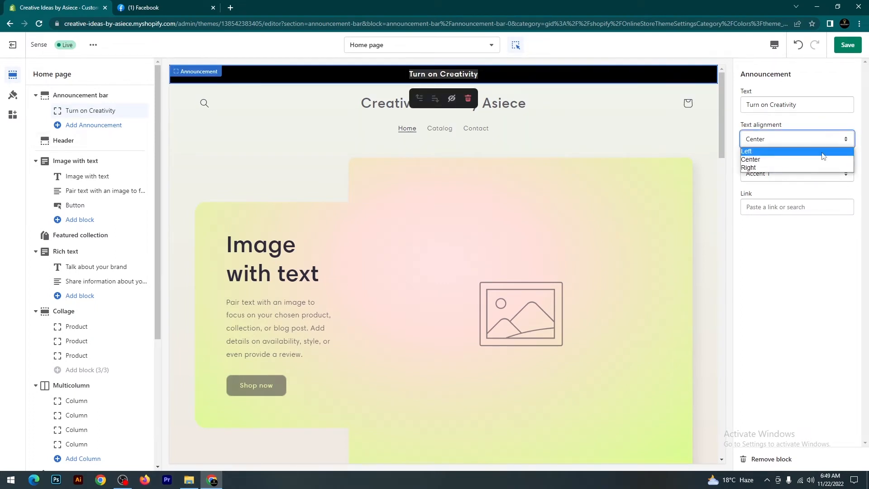
left_click(799, 157)
key("Up")
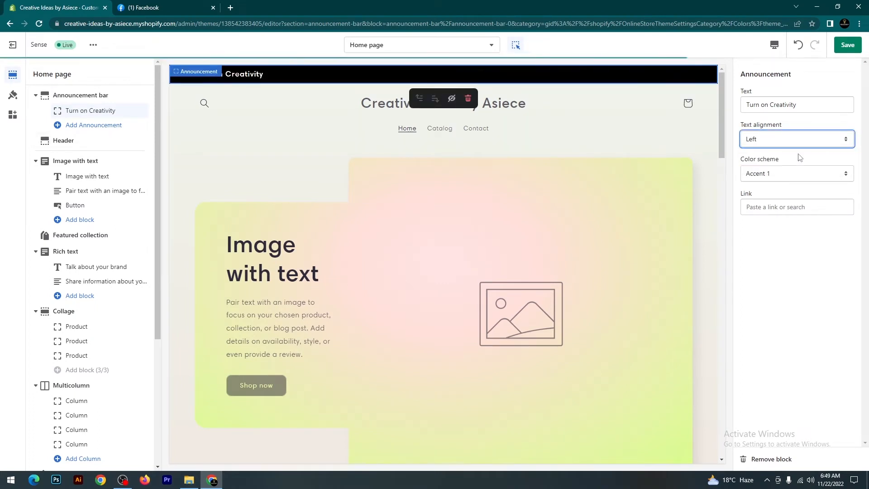
left_click(820, 144)
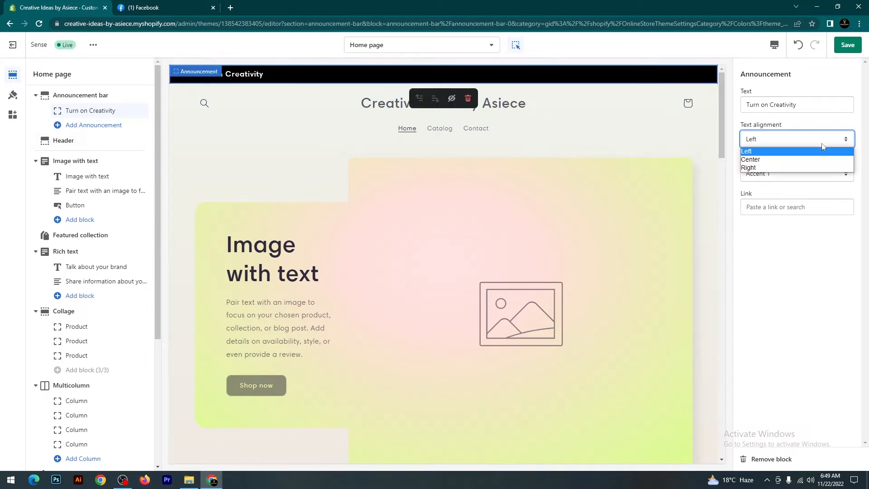
left_click(787, 174)
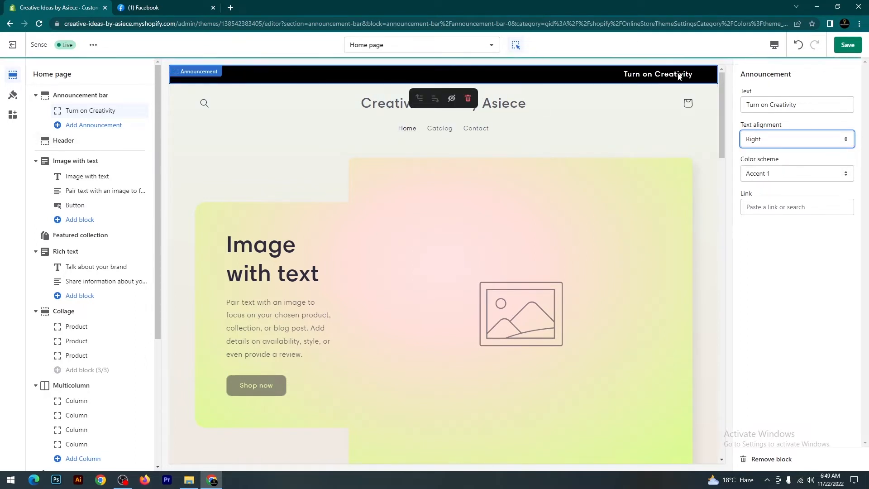
key("Up")
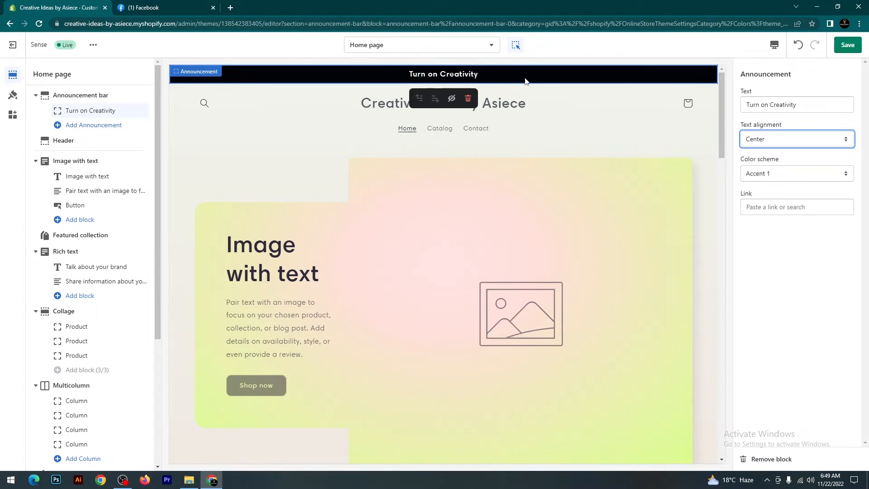
Search Google for "khadi" in a new browser tab and open the Khaadi store's Sale page.
left_click(231, 8)
left_click(397, 175)
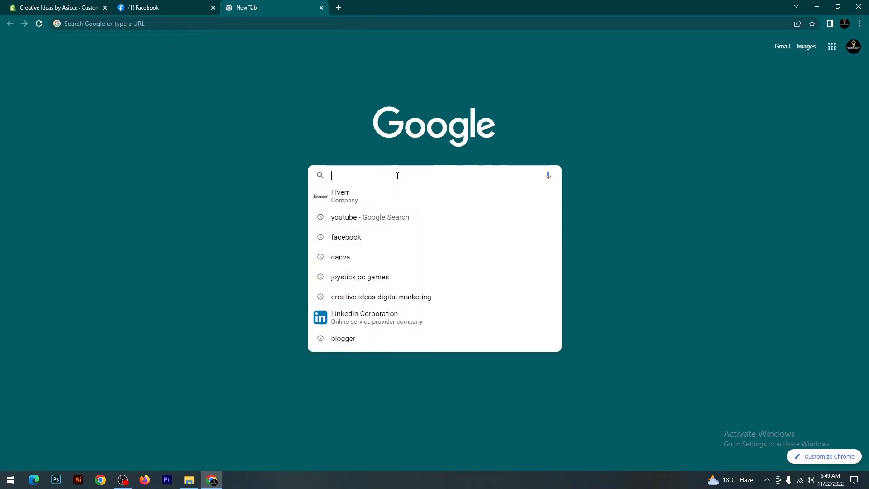
type("khadi")
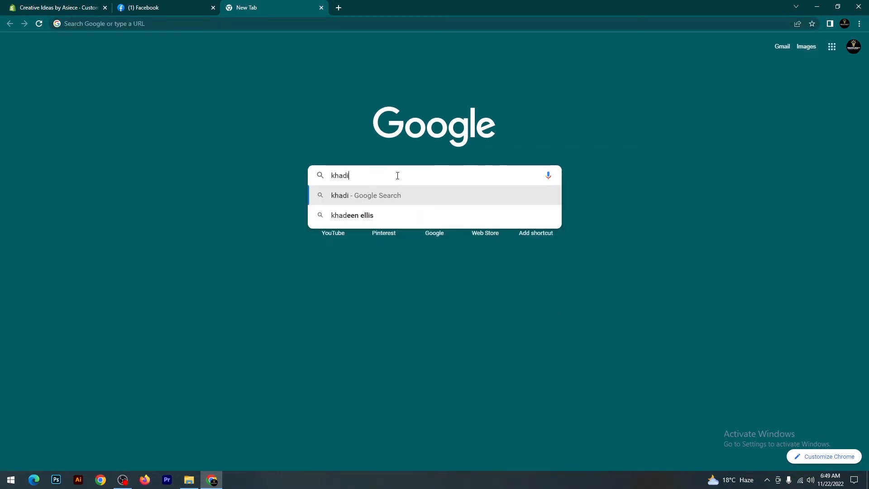
key("Return")
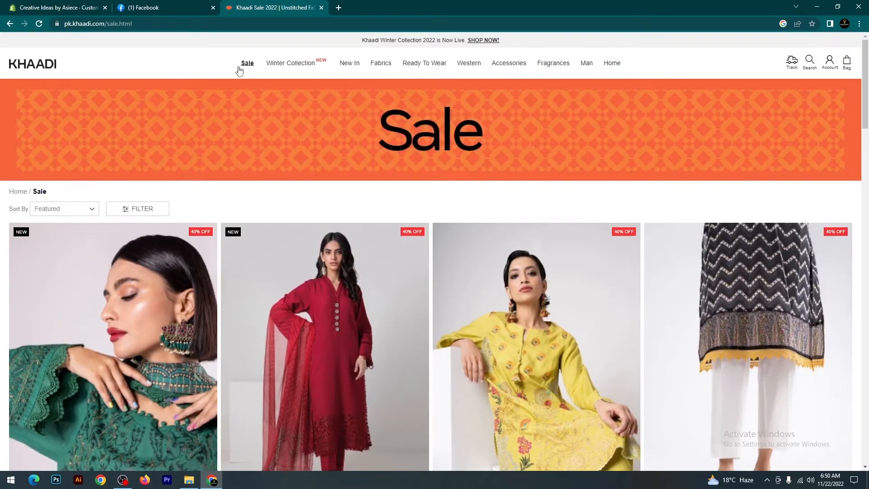
Examine the Khaadi store's navigation categories and the product listings on its Sale page as a layout example.
mouse_move(282, 66)
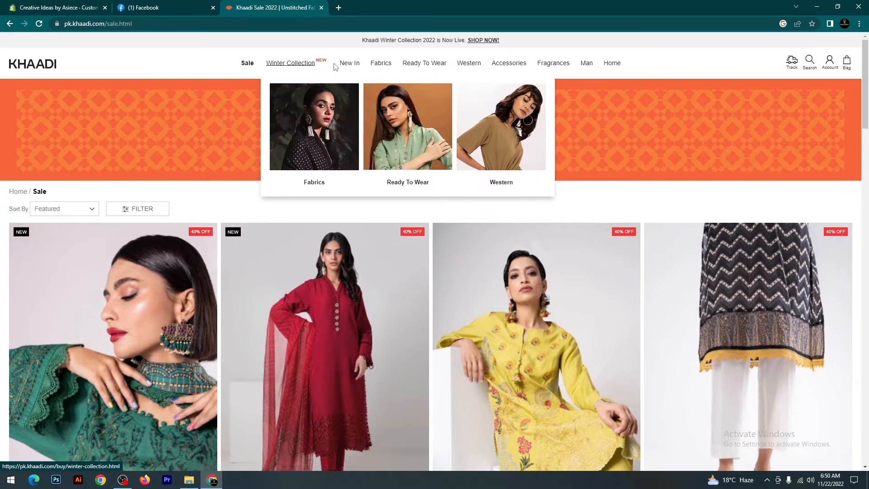
mouse_move(403, 67)
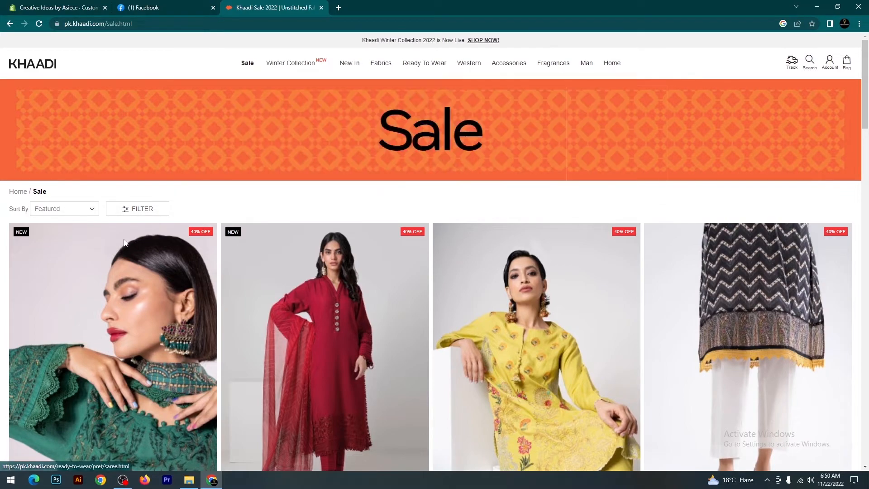
scroll(501, 278, "down", 8)
scroll(501, 272, "up", 7)
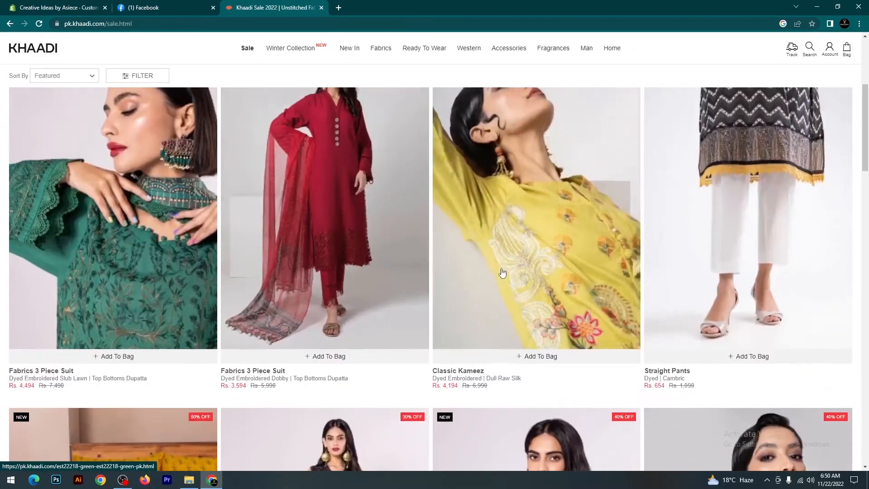
scroll(498, 254, "down", 7)
scroll(498, 252, "up", 4)
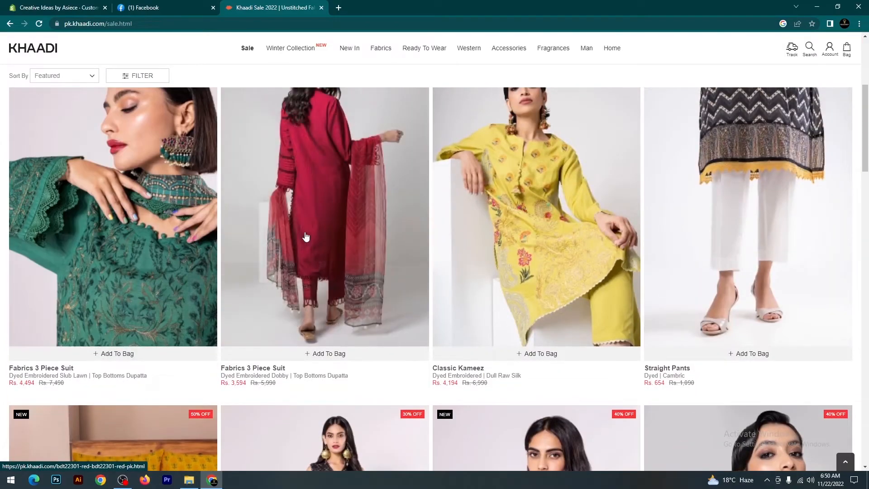
scroll(691, 213, "down", 7)
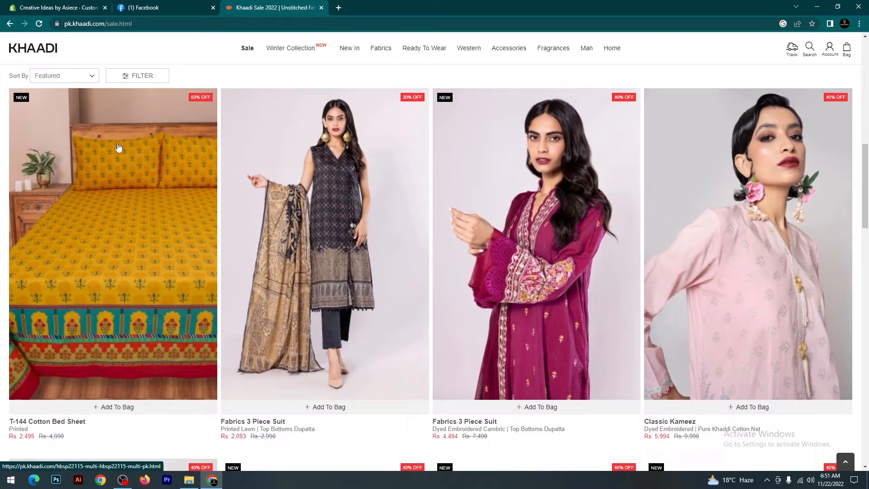
scroll(121, 149, "down", 8)
scroll(427, 157, "down", 8)
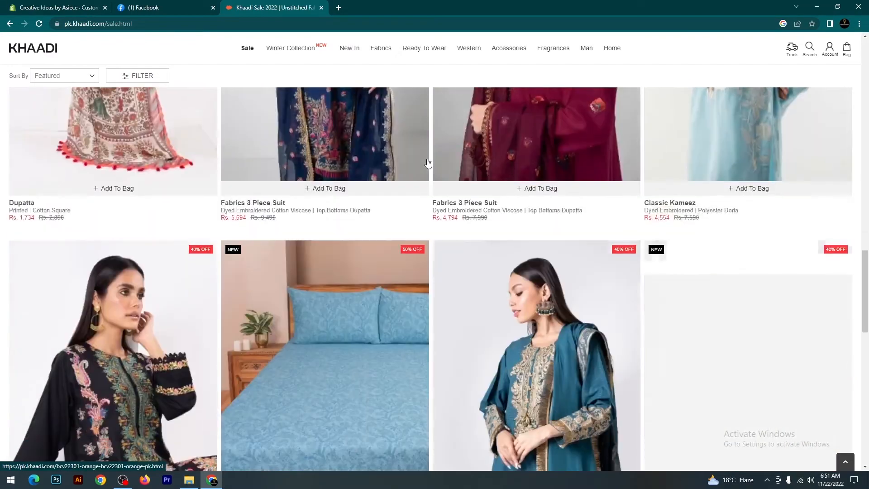
Open the Khaadi store's Winter Collection page in a new browser tab and look through its product listings.
scroll(432, 158, "up", 15)
scroll(435, 159, "up", 5)
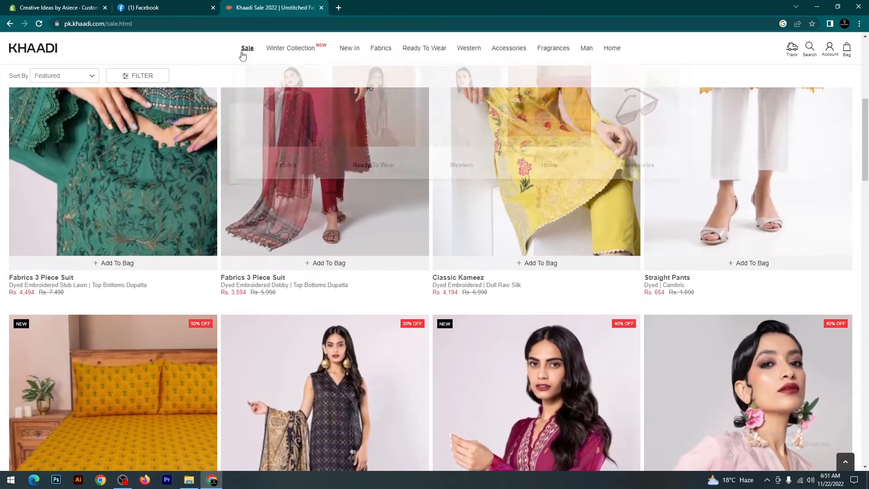
mouse_move(303, 53)
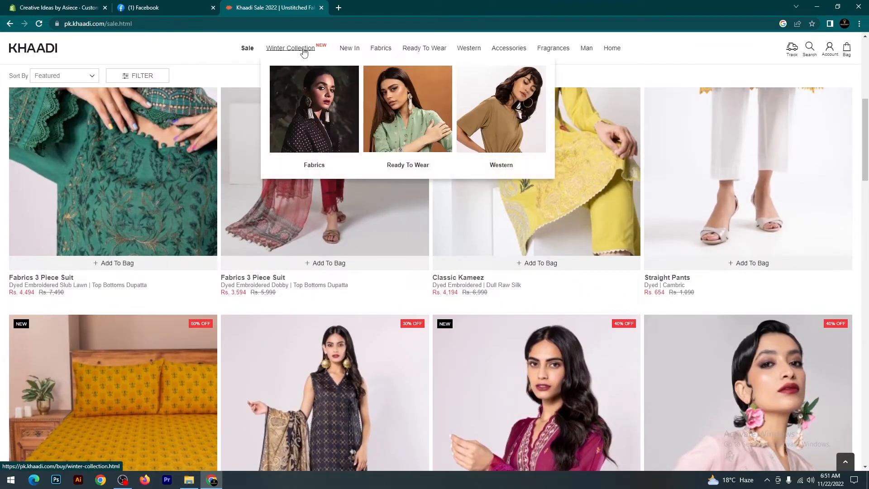
right_click(303, 53)
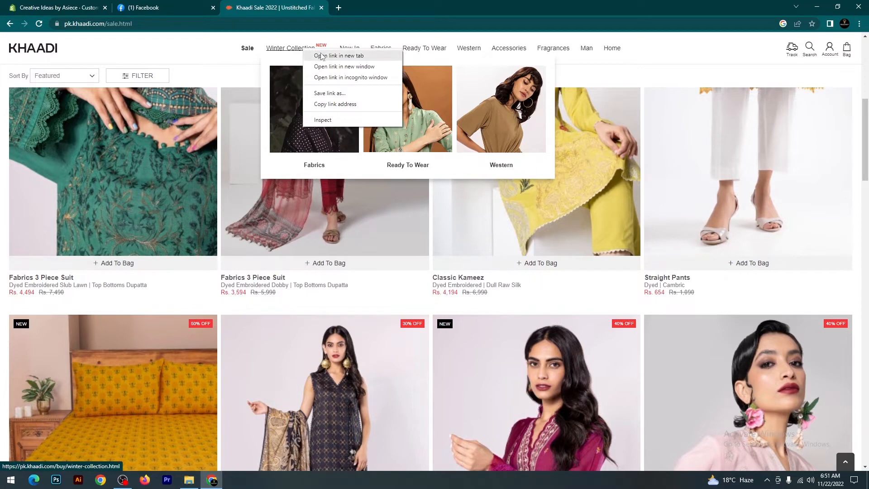
left_click(319, 57)
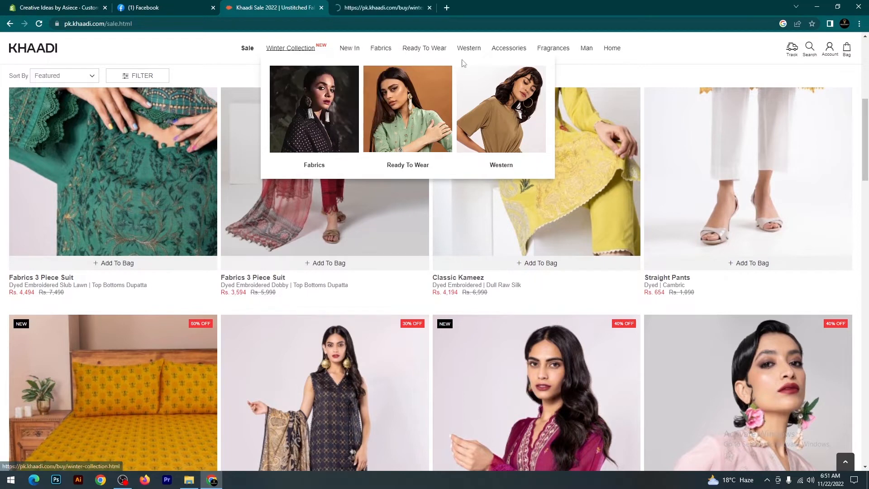
left_click(392, 7)
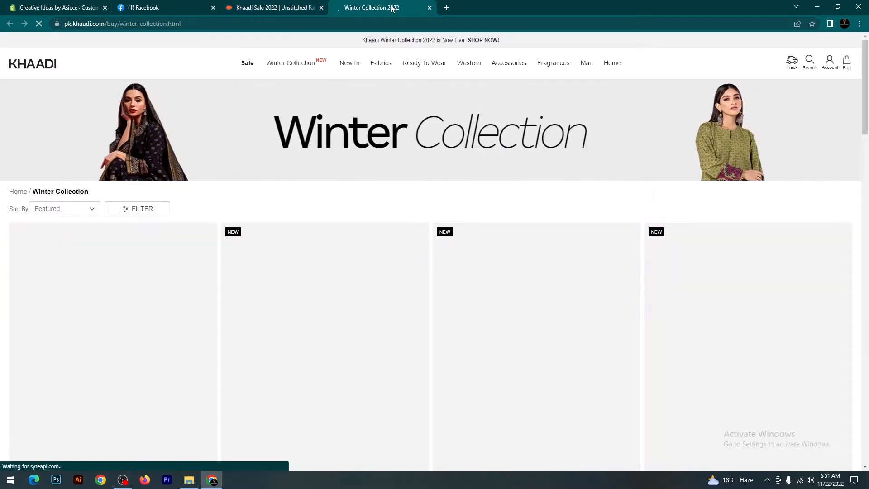
scroll(476, 197, "down", 7)
scroll(477, 199, "up", 4)
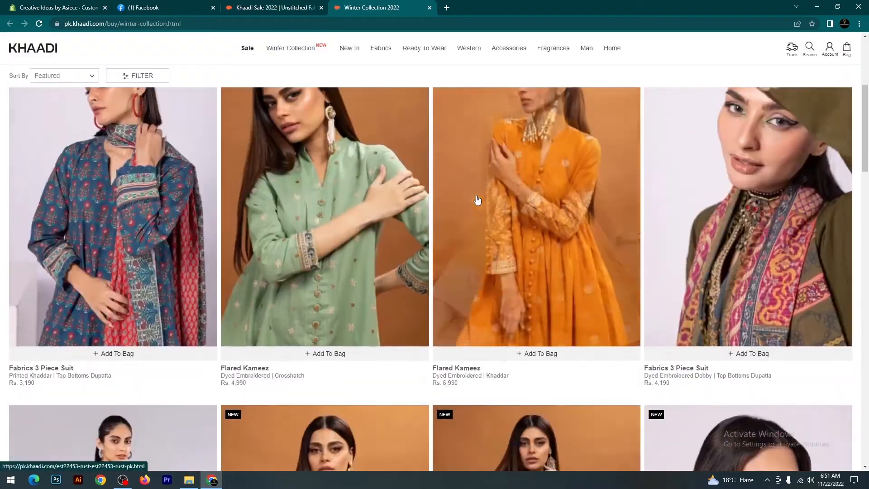
scroll(478, 200, "up", 3)
Open the Khaadi store's Fabrics category in another new browser tab and view it.
right_click(385, 64)
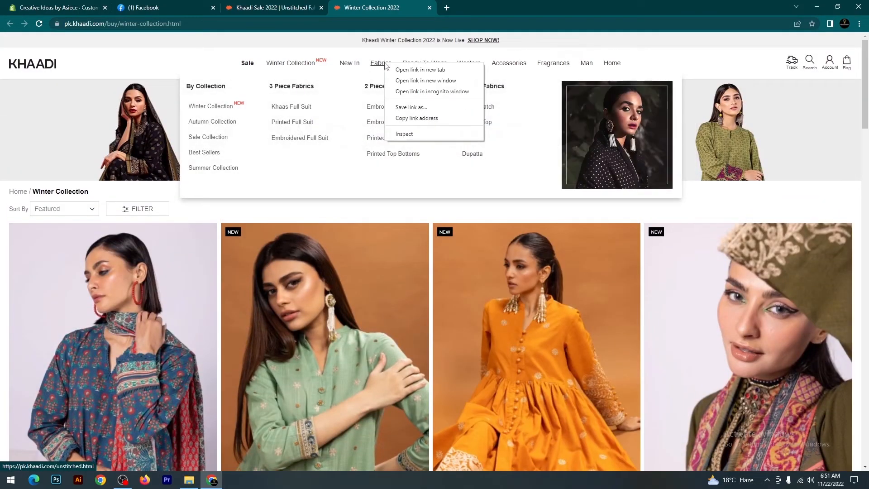
left_click(412, 69)
left_click(488, 6)
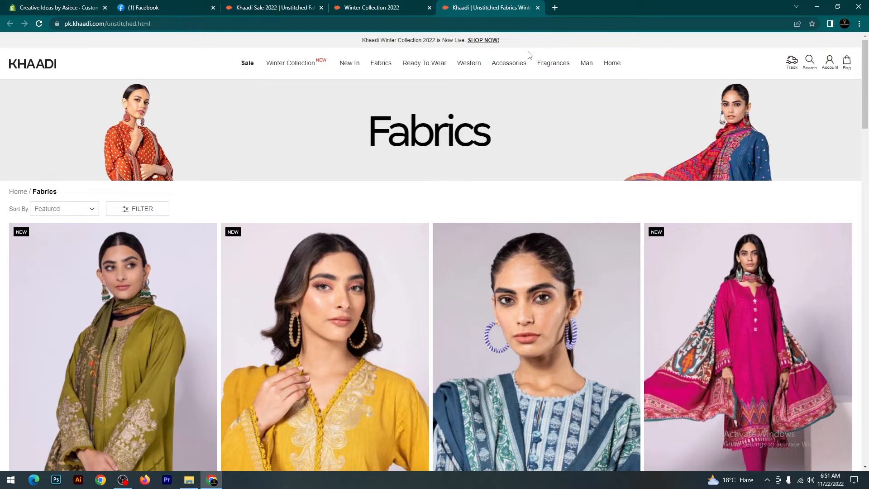
Switch back to the Shopify theme editor and show the link options for the announcement.
left_click(51, 4)
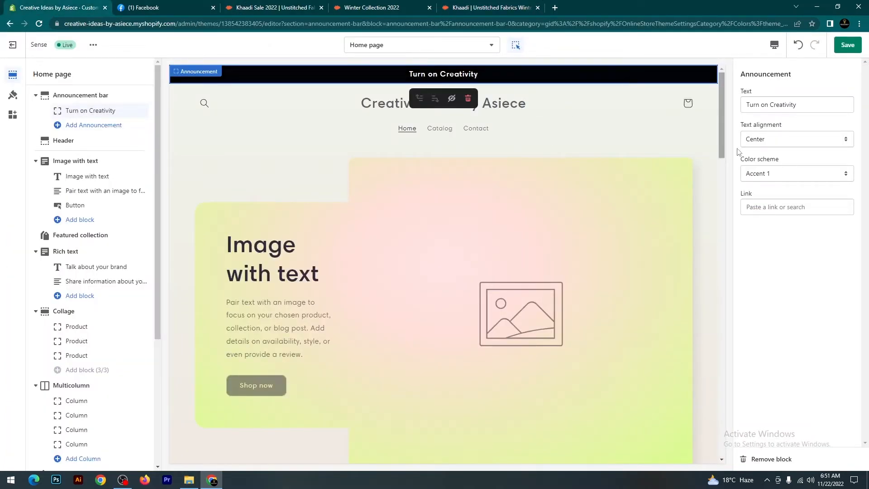
left_click(787, 211)
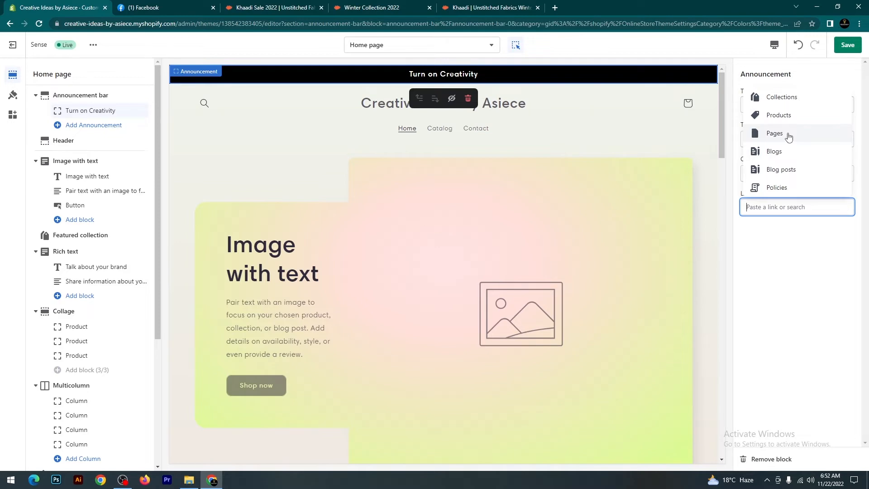
Examine the category submenus in the Khaadi Sale page's navigation, including Winter Collection, Fabrics, Fragrances and Home.
left_click(285, 7)
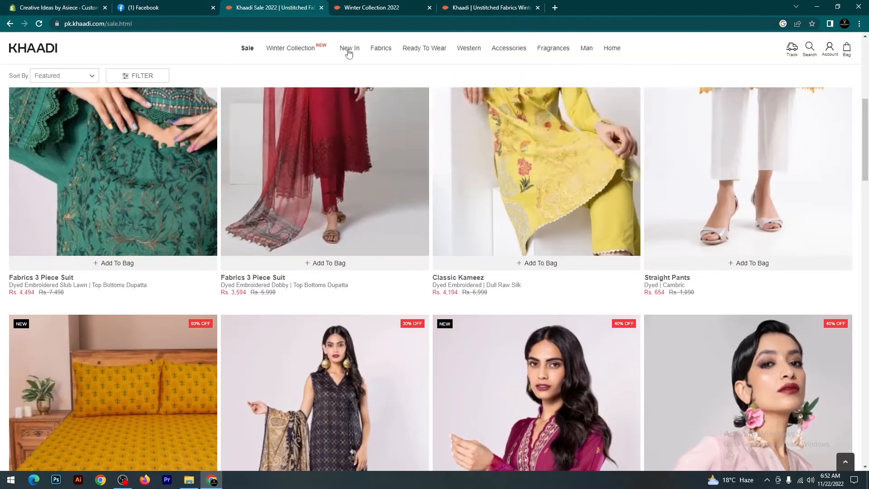
mouse_move(388, 54)
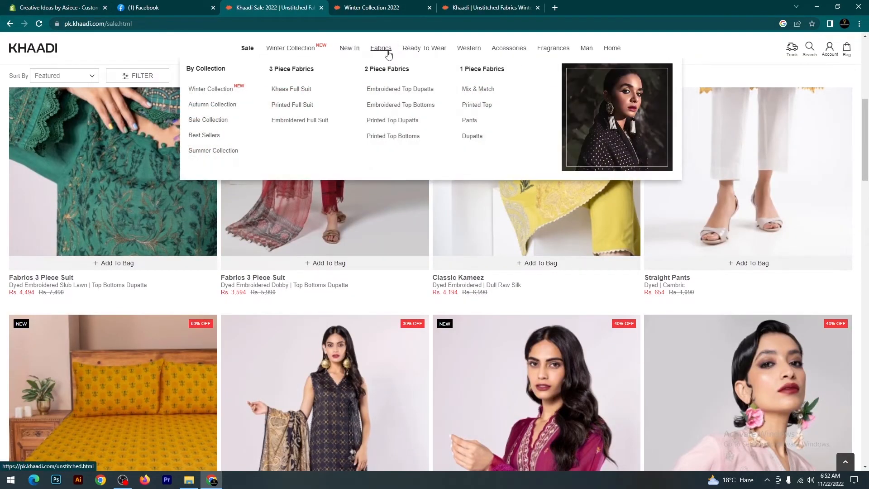
mouse_move(559, 52)
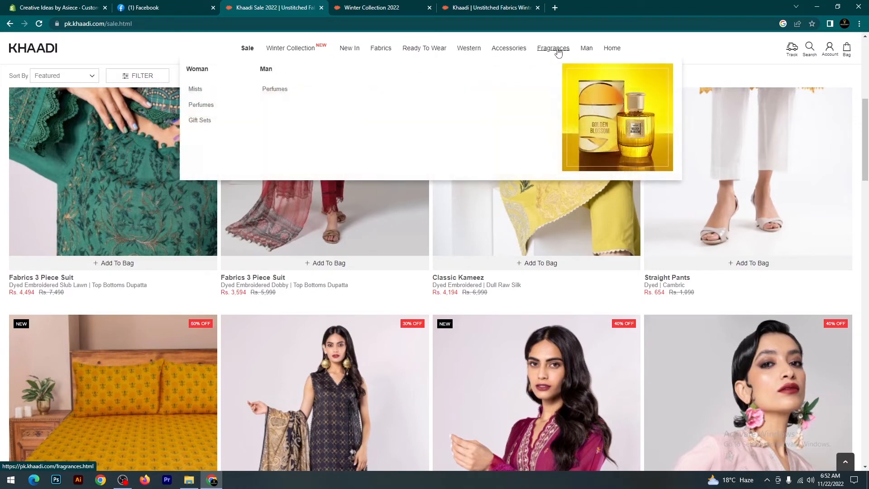
mouse_move(384, 95)
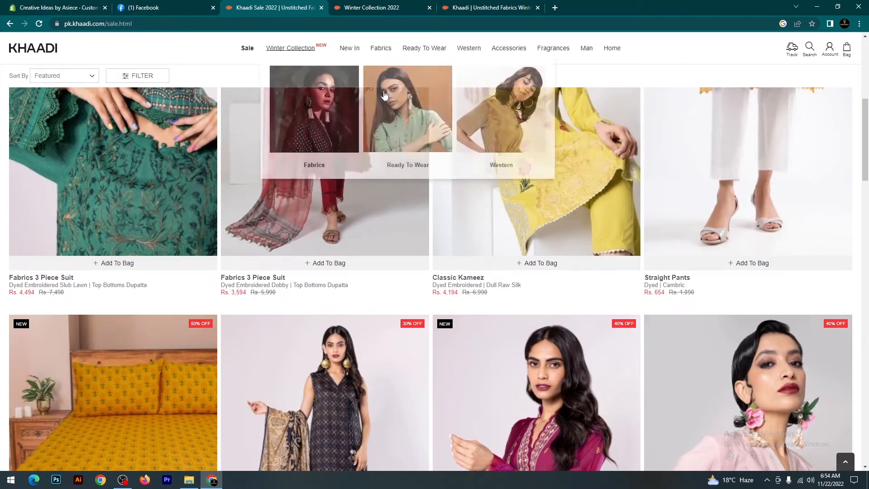
mouse_move(242, 53)
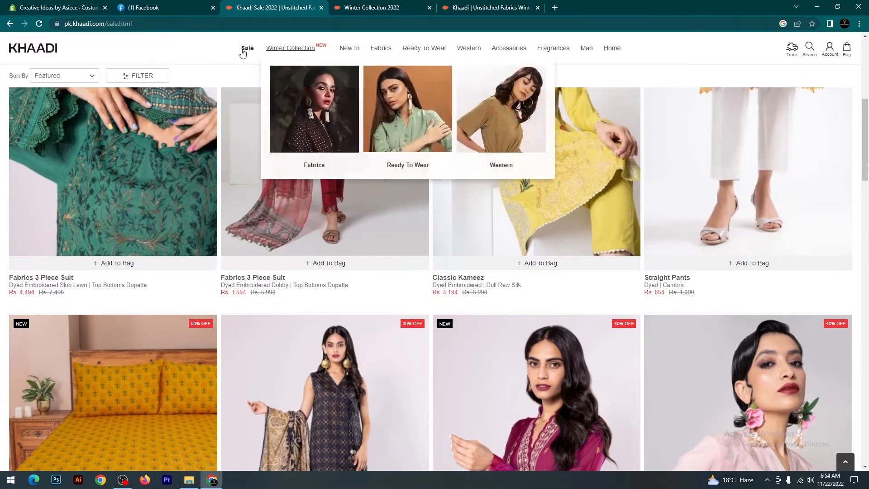
mouse_move(384, 53)
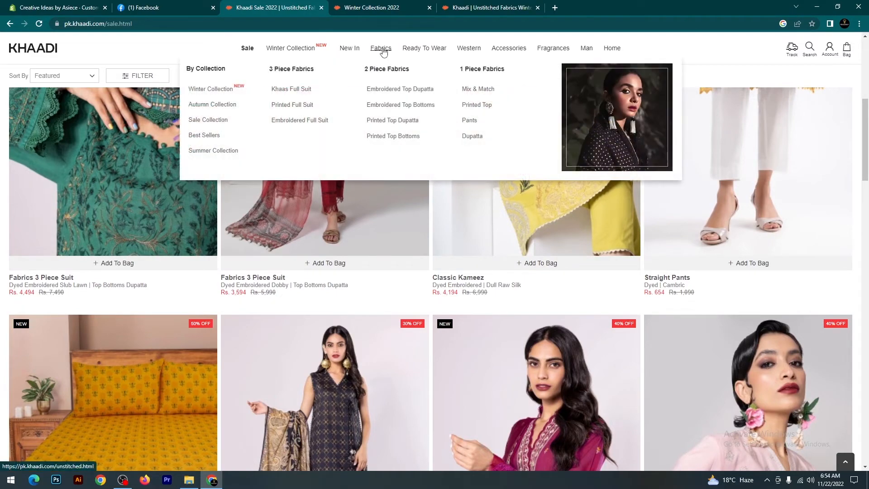
mouse_move(613, 50)
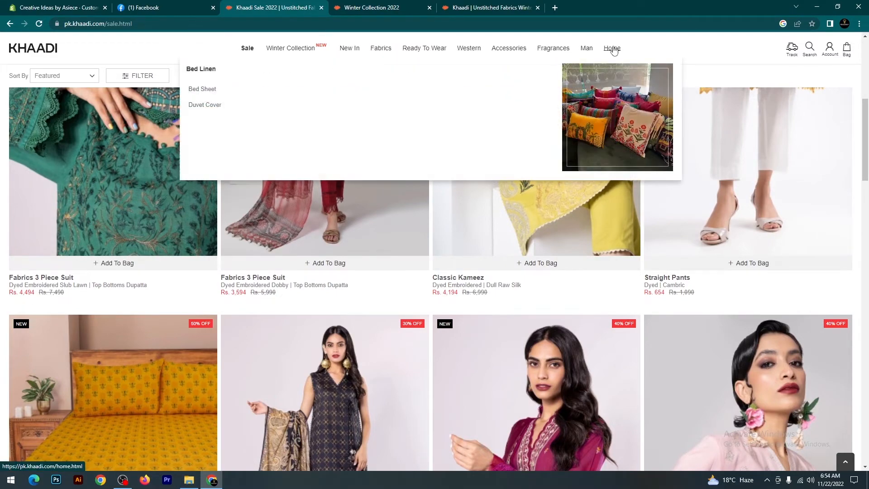
Return to the Shopify theme editor and list the available link targets for the announcement again.
left_click(54, 8)
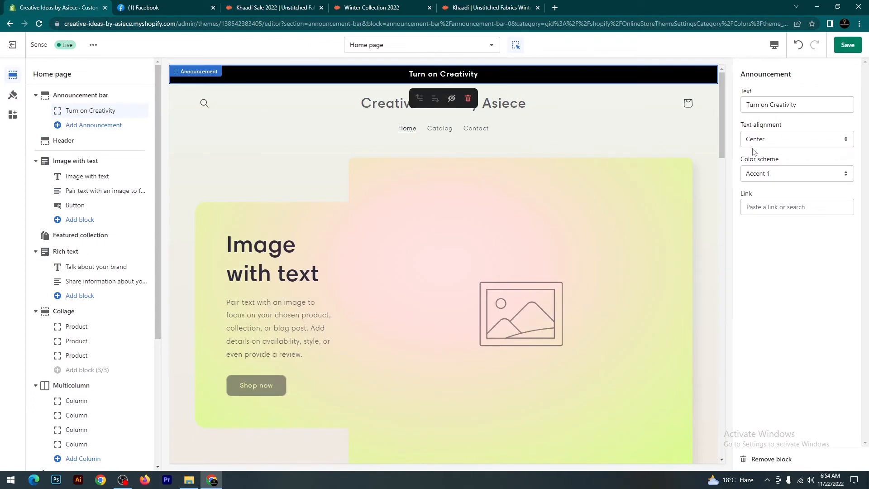
left_click(799, 208)
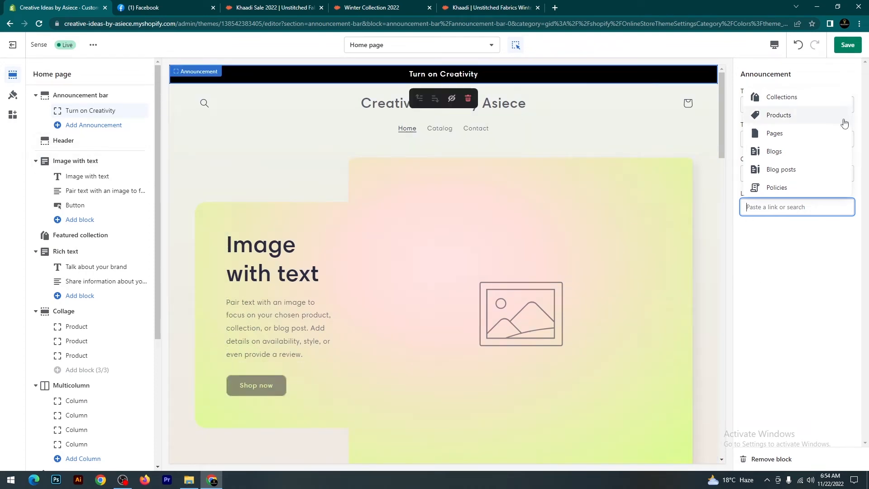
Browse the Khaadi Fabrics page, open the green Fabrics 3 Piece Suit and examine its product page layout.
left_click(495, 13)
scroll(588, 230, "down", 6)
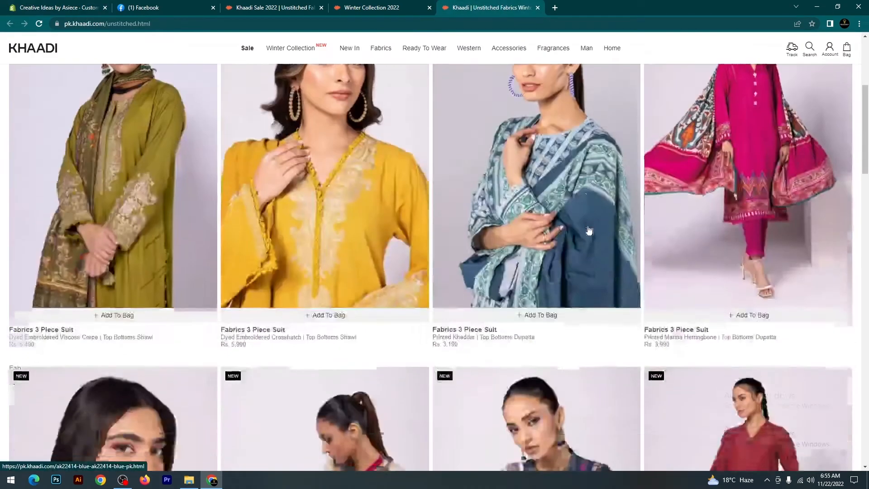
scroll(588, 230, "down", 4)
scroll(502, 281, "down", 5)
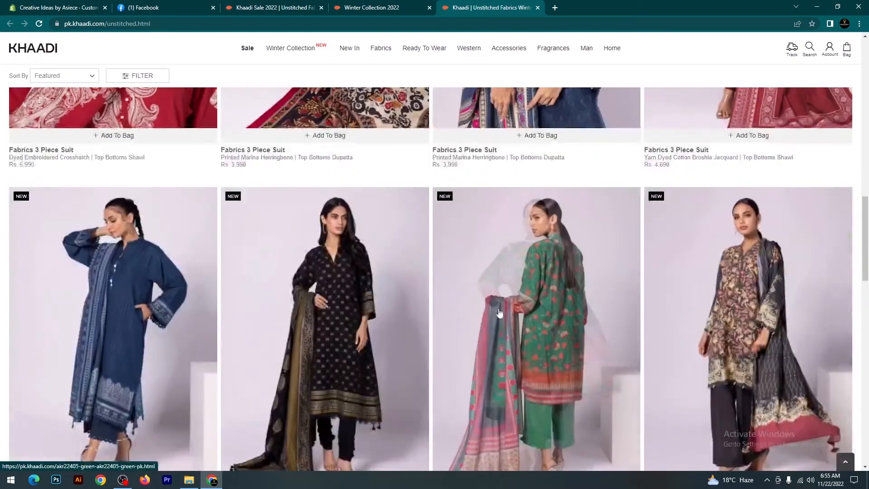
left_click(502, 281)
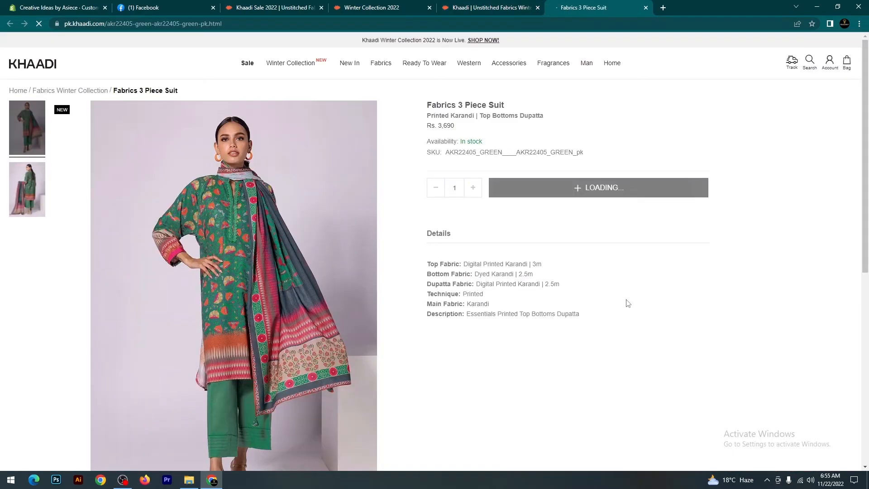
scroll(237, 193, "down", 10)
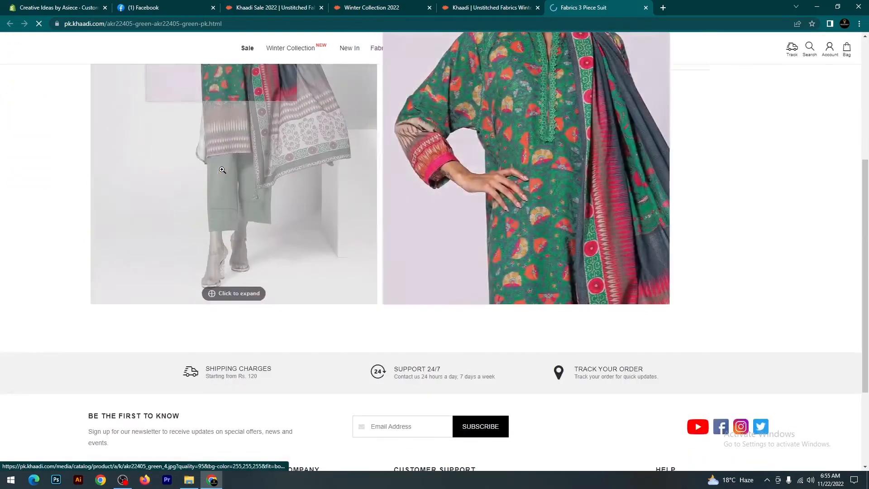
scroll(271, 208, "up", 10)
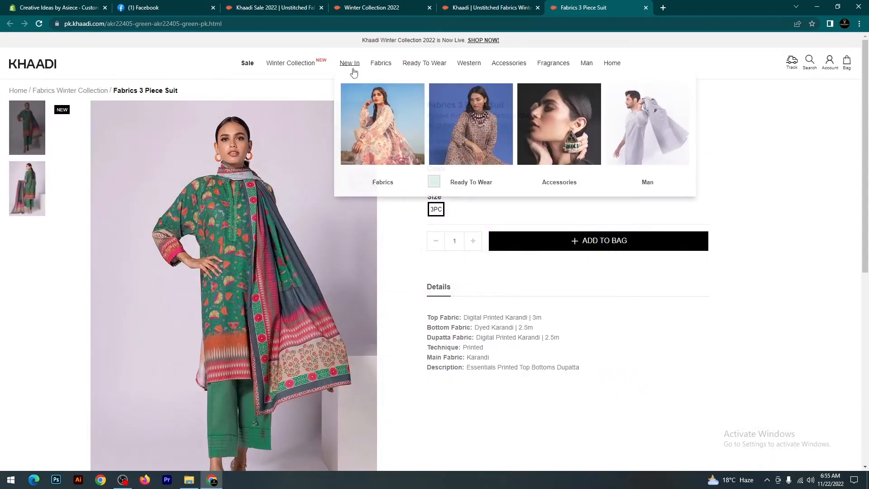
Open the Khaadi store's New In page and look over its product listings.
left_click(355, 68)
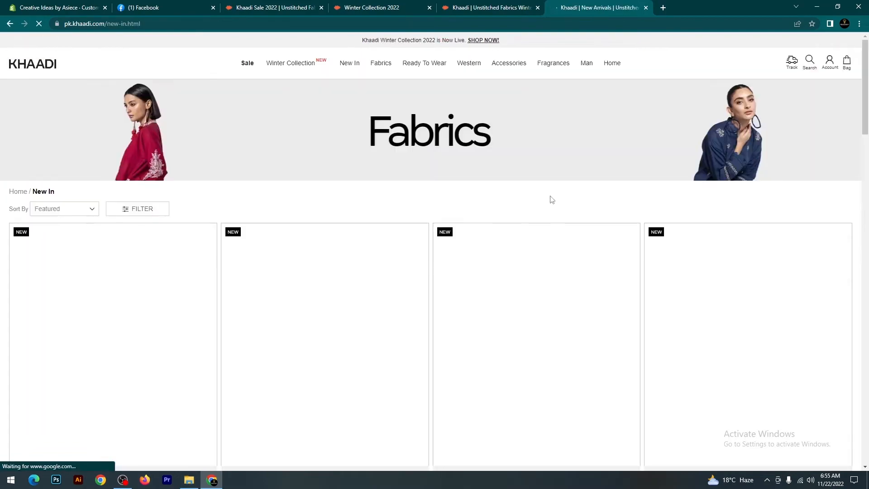
scroll(550, 196, "down", 8)
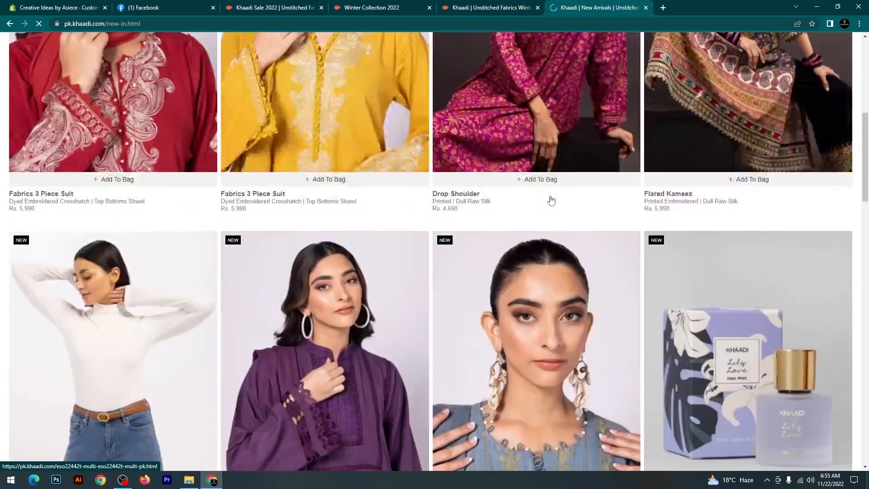
scroll(436, 151, "up", 7)
Return to the Shopify theme editor, leave the announcement's link empty and open the Header section's settings.
left_click(82, 6)
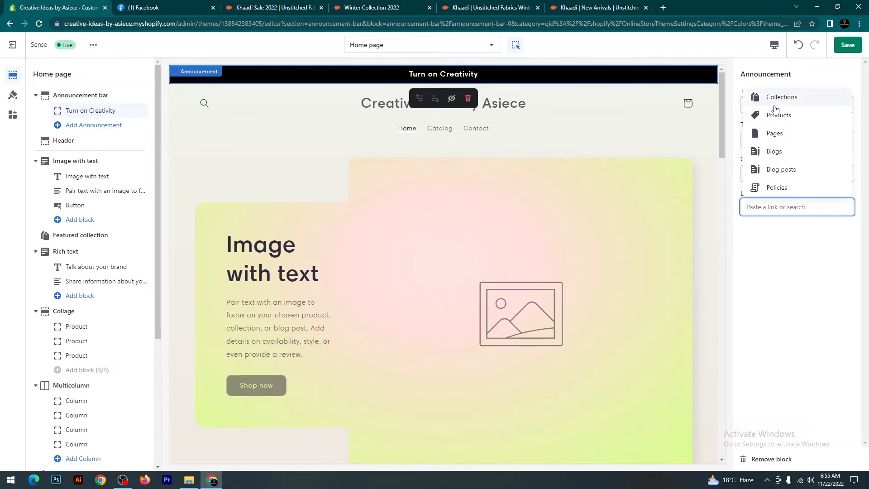
left_click(817, 282)
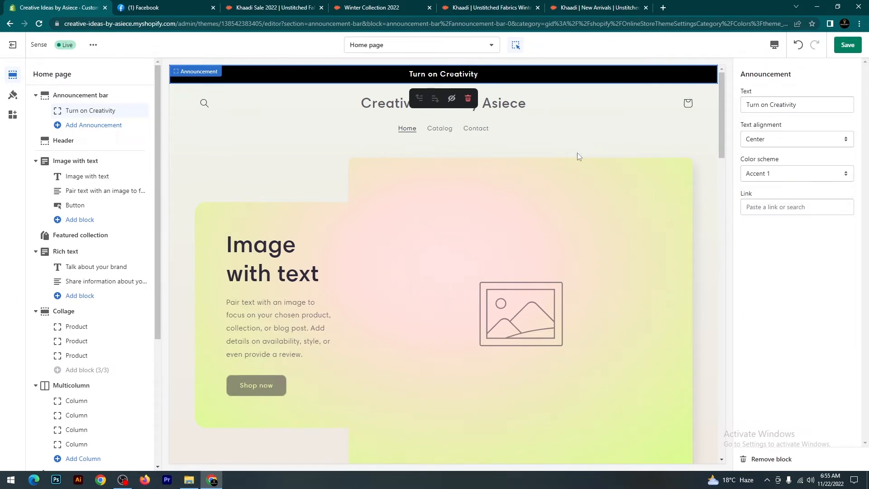
left_click(253, 140)
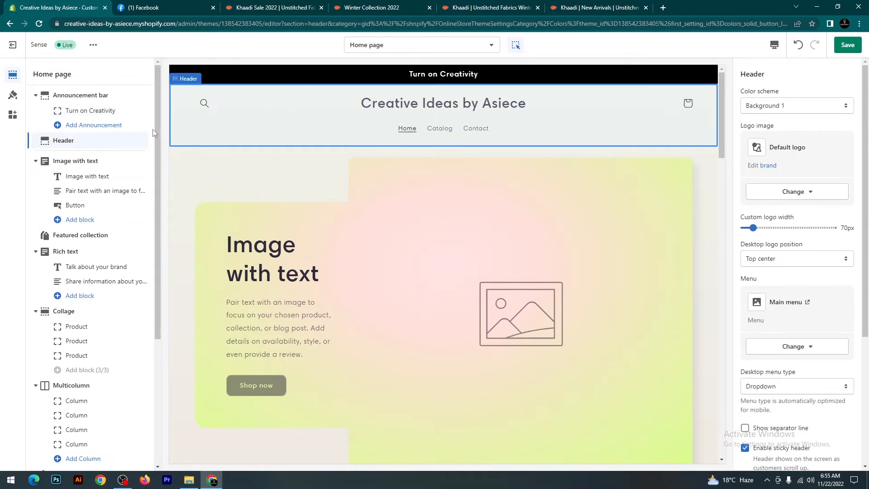
Change the Accent 2 primary color in the theme's color settings to yellow, #FCF816.
left_click(13, 96)
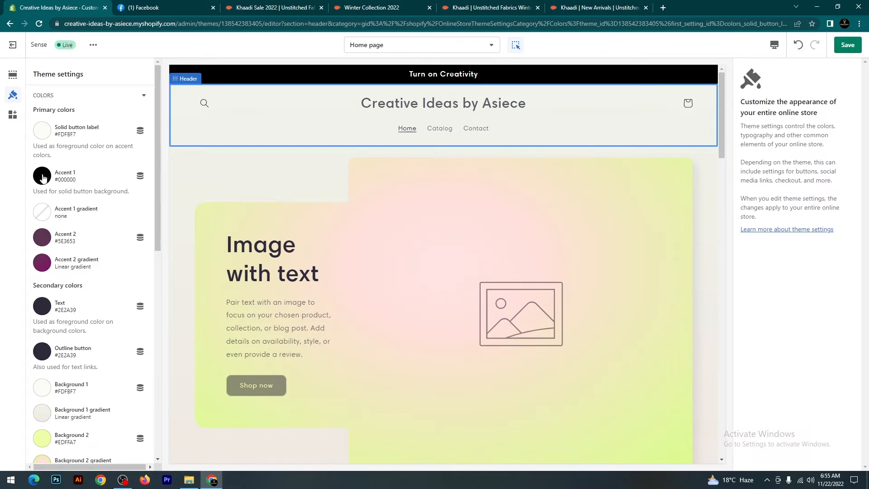
left_click(42, 243)
left_click(54, 240)
left_click(43, 237)
left_click(118, 74)
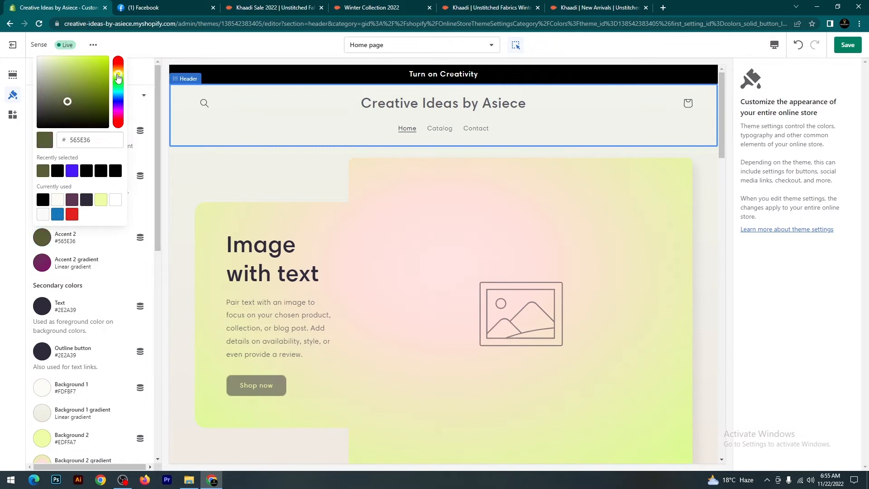
left_click(65, 99)
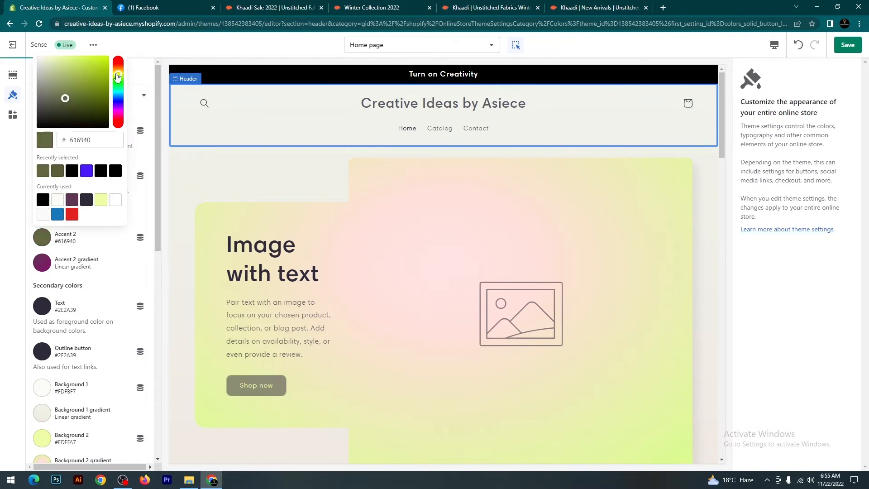
left_click_drag(65, 97, 103, 60)
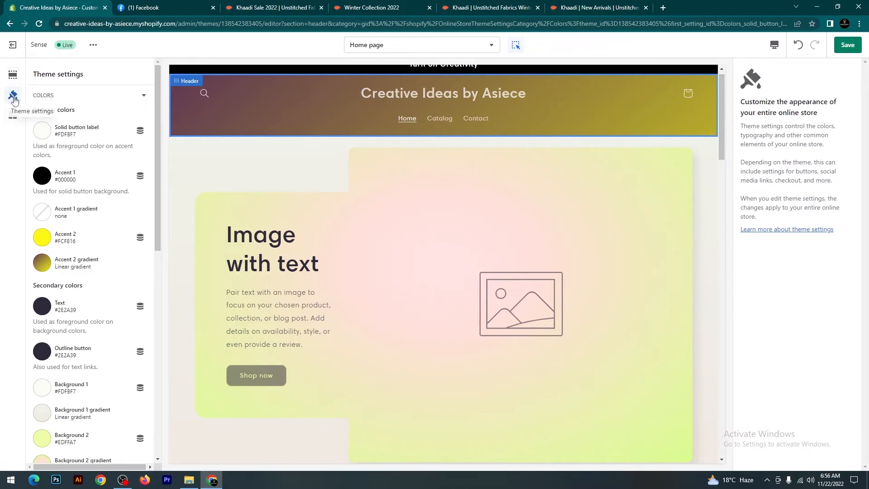
Select the header in the home page preview to show its section settings again.
scroll(610, 159, "up", 1)
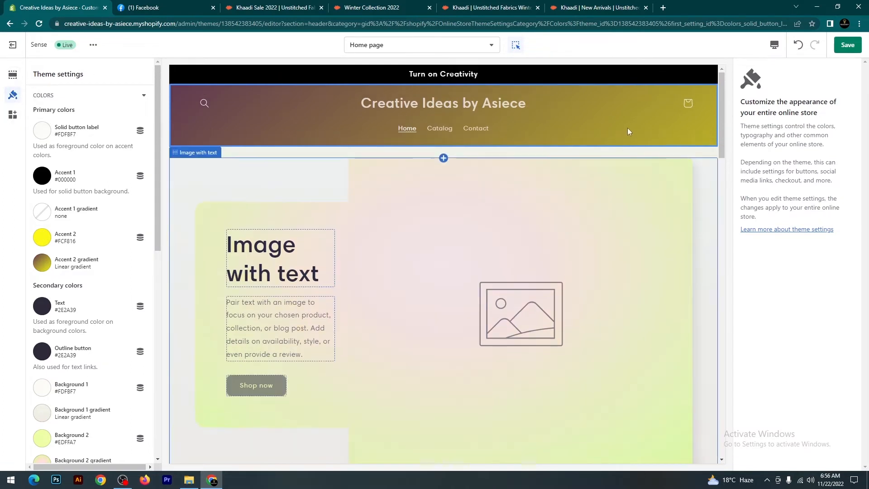
left_click(646, 112)
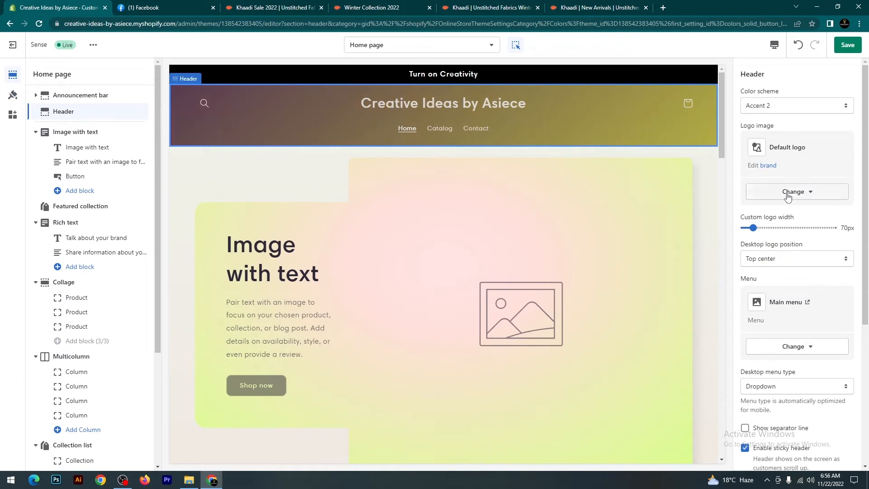
Keep Accent 2 as the header's color scheme and review the theme's color settings.
left_click(824, 112)
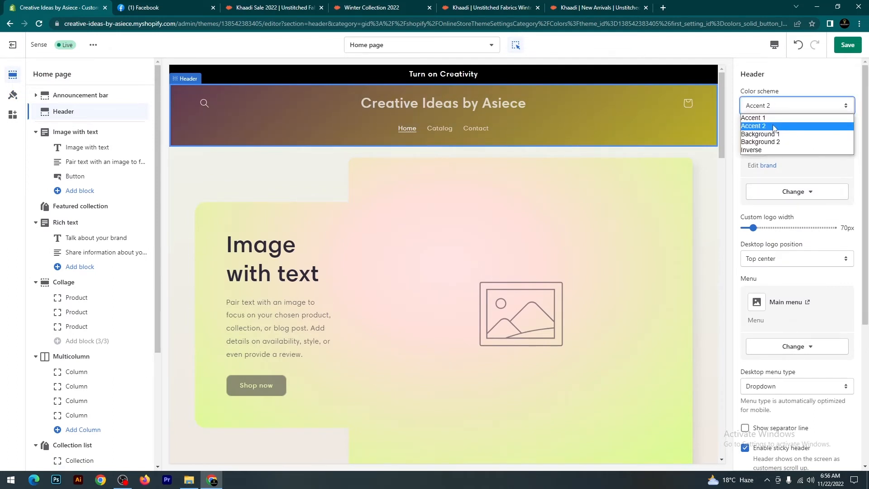
left_click(774, 128)
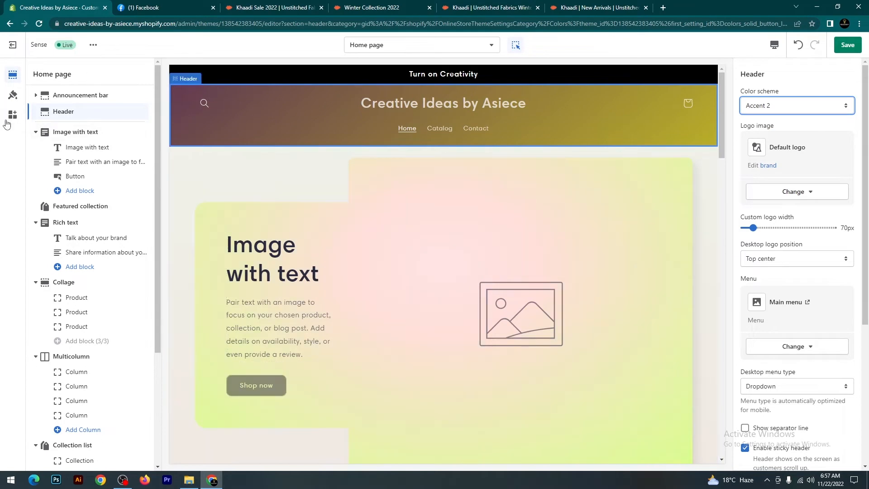
left_click(12, 99)
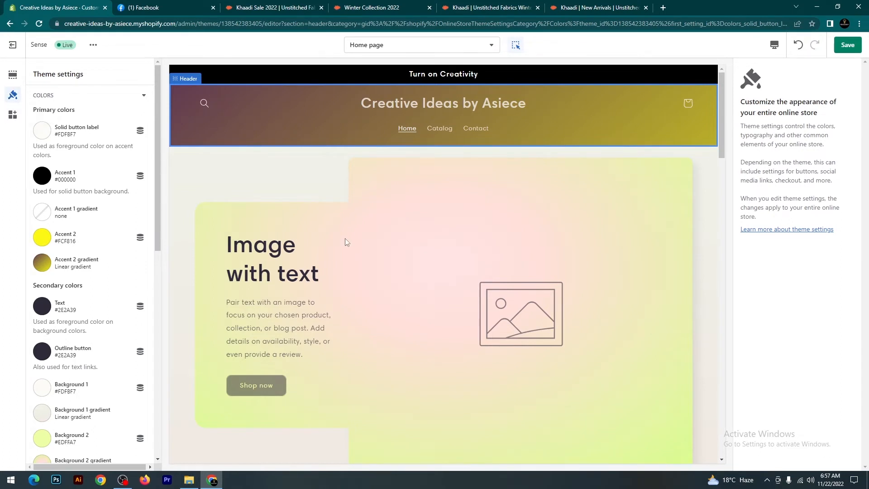
Set the color scheme of the Image with text section to Accent 2 and review the home page preview.
left_click(576, 230)
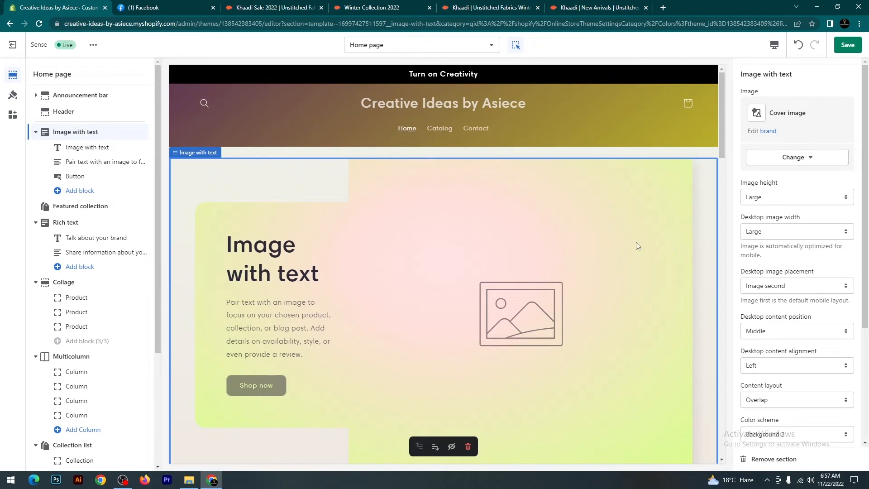
scroll(840, 312, "down", 3)
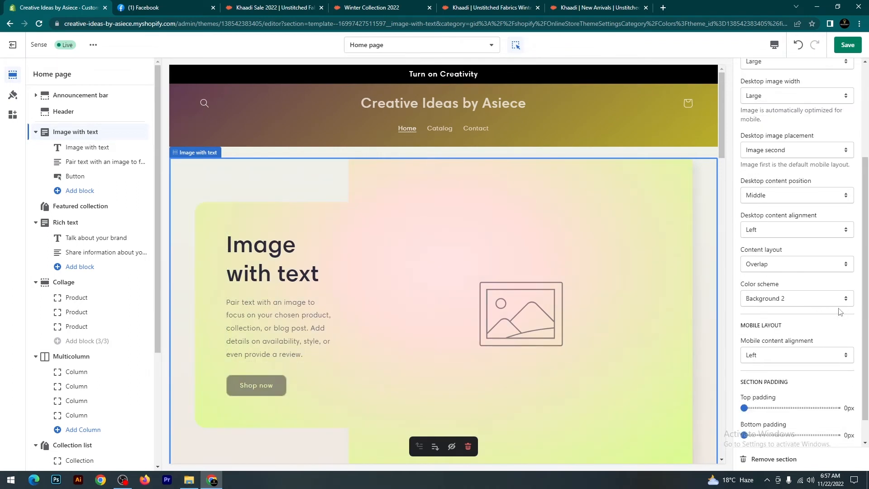
left_click(840, 306)
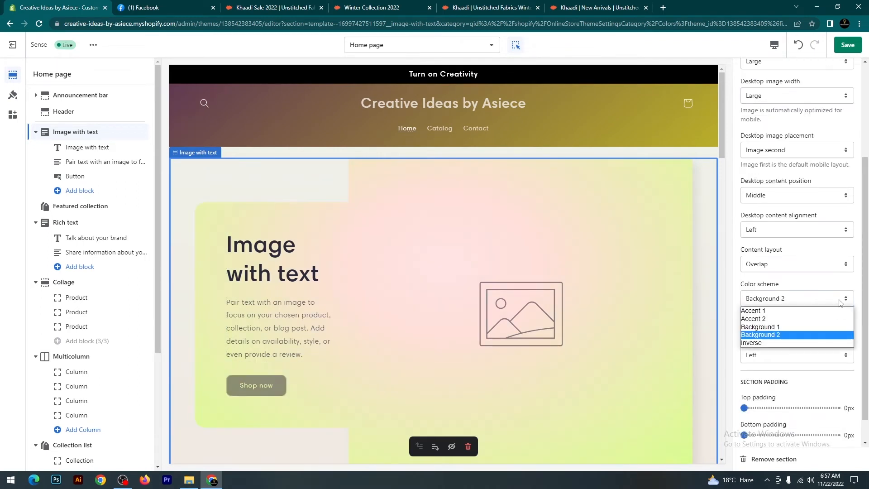
left_click(785, 319)
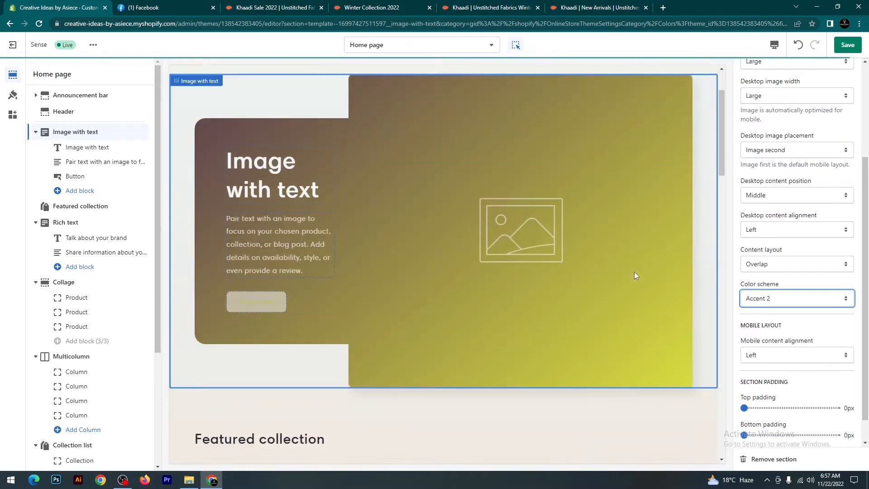
scroll(674, 270, "down", 5)
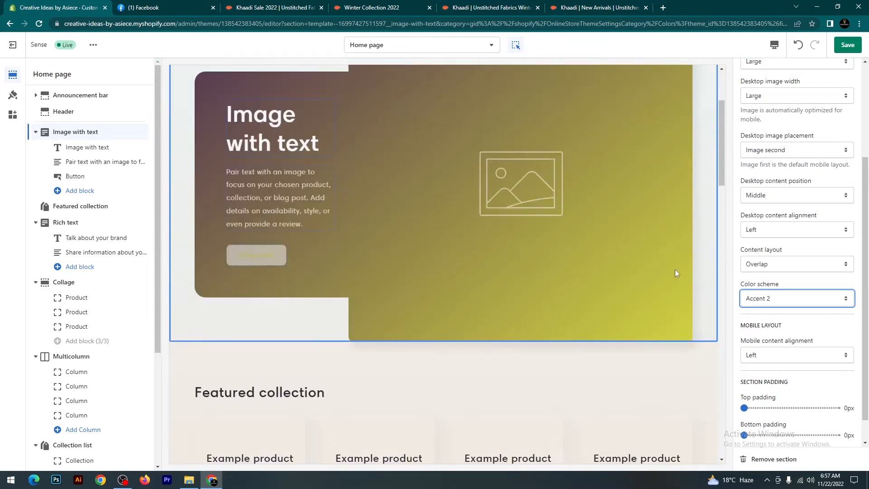
scroll(674, 269, "down", 8)
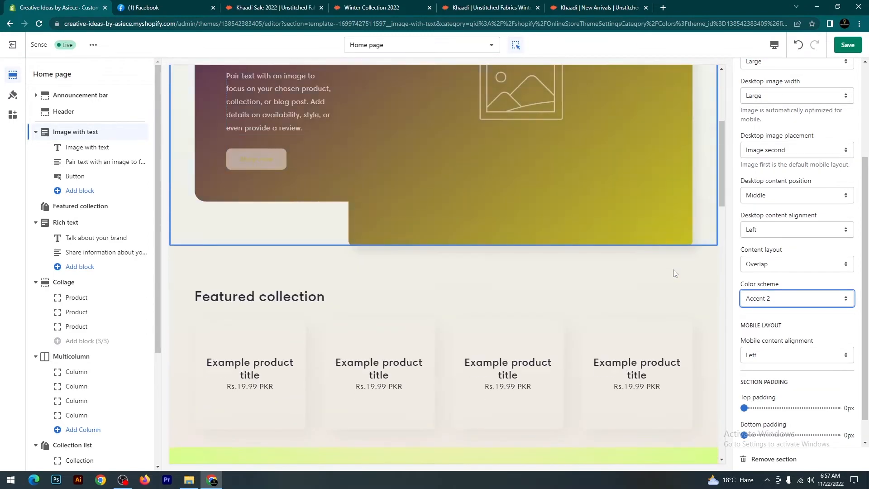
scroll(673, 270, "down", 10)
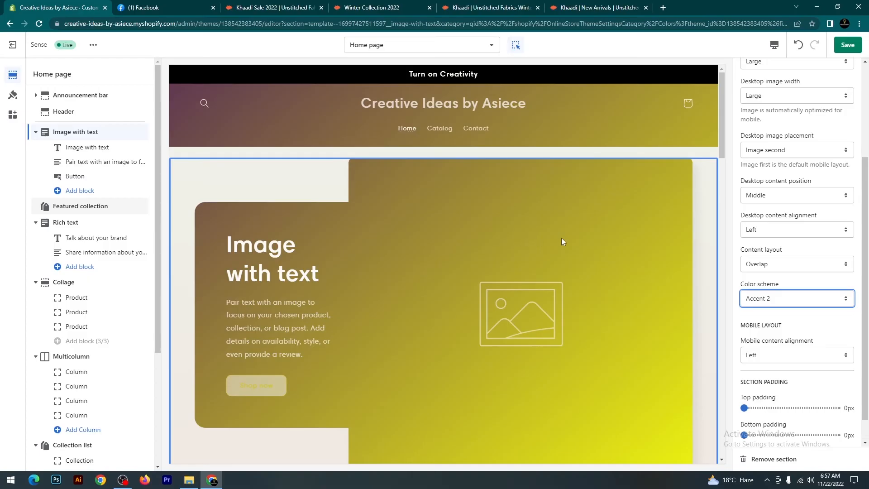
Start choosing an image for the Image with text section and browse the categories of free stock images.
left_click(482, 235)
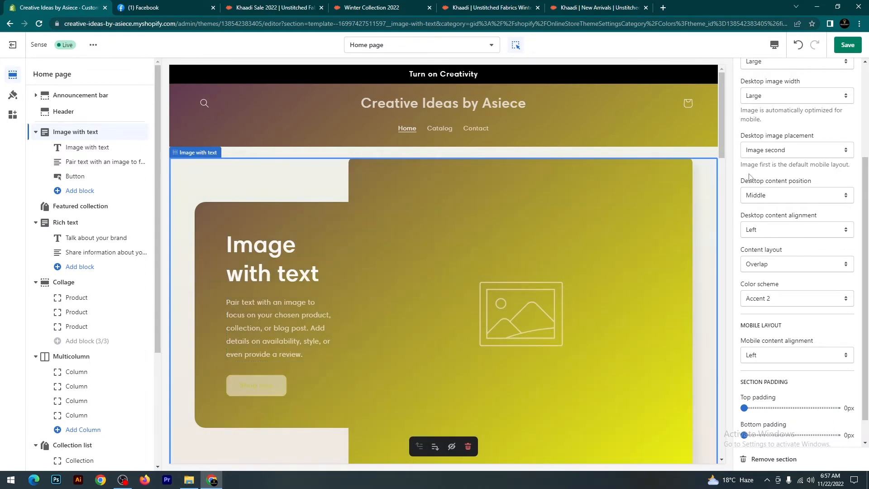
scroll(815, 135, "up", 3)
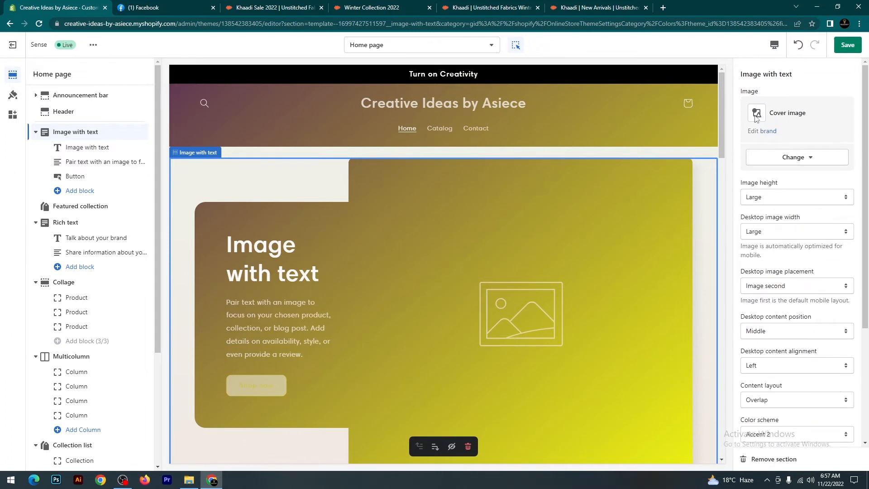
left_click(798, 163)
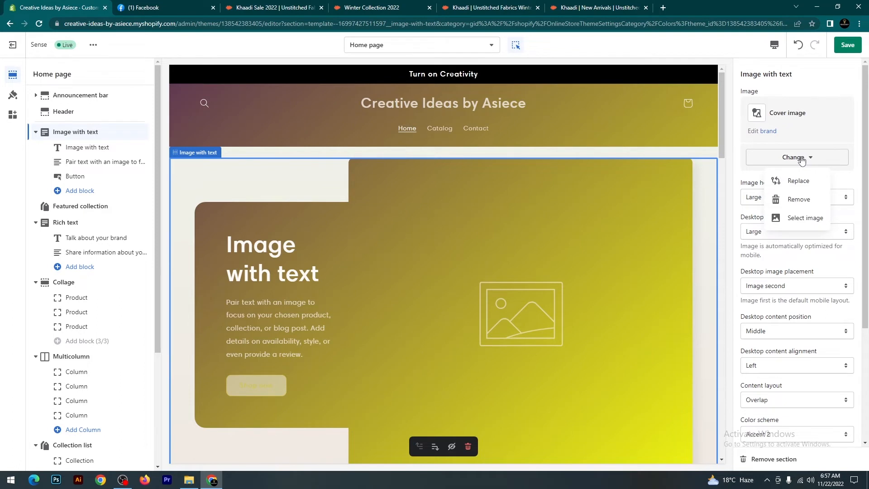
left_click(809, 219)
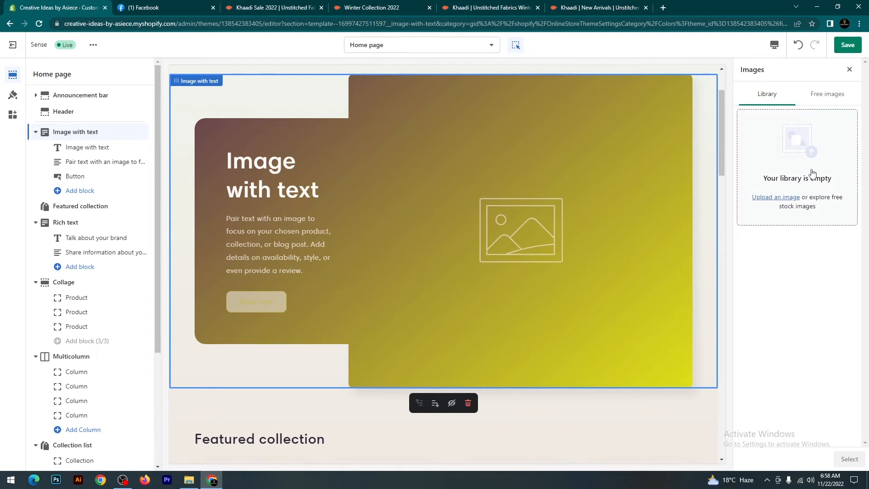
left_click(828, 95)
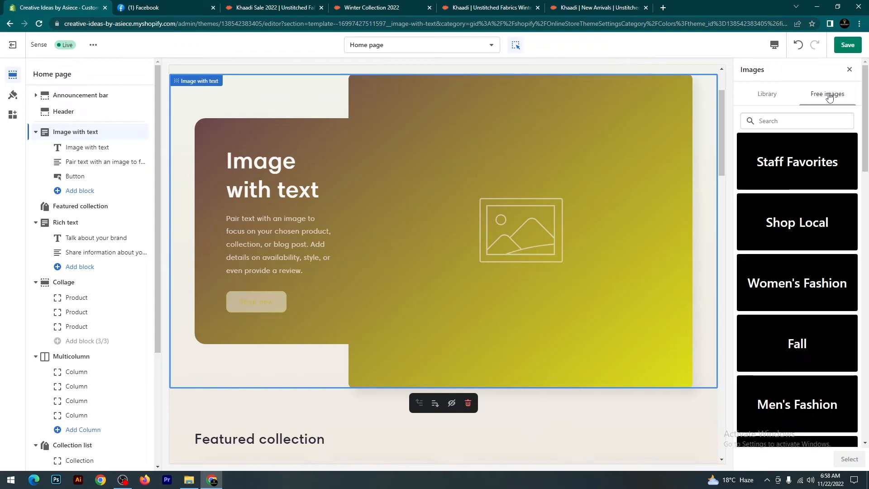
scroll(803, 224, "down", 6)
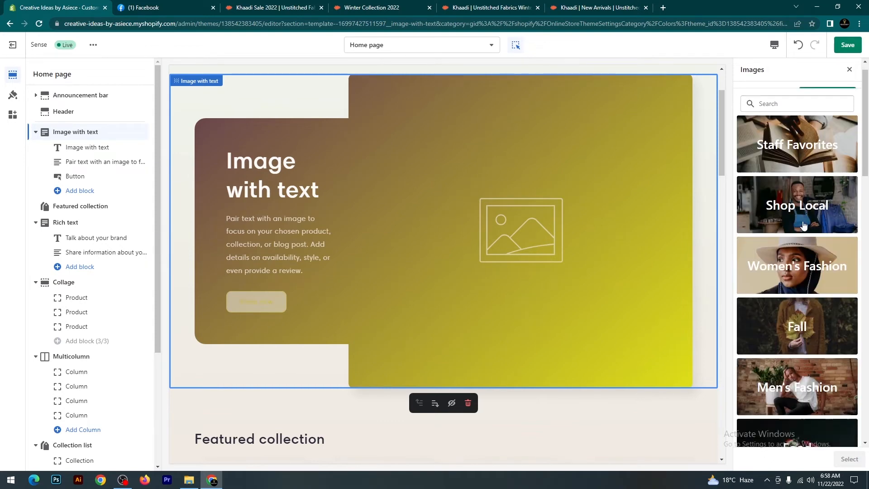
scroll(803, 224, "down", 10)
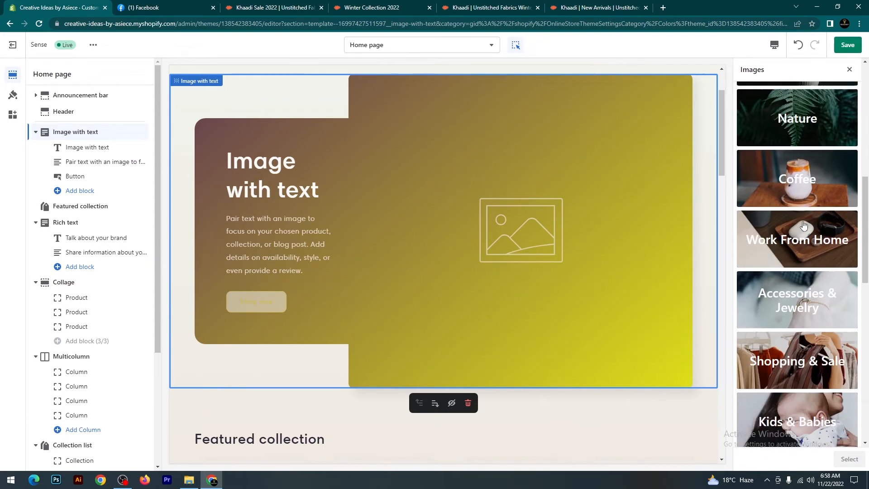
scroll(803, 224, "down", 5)
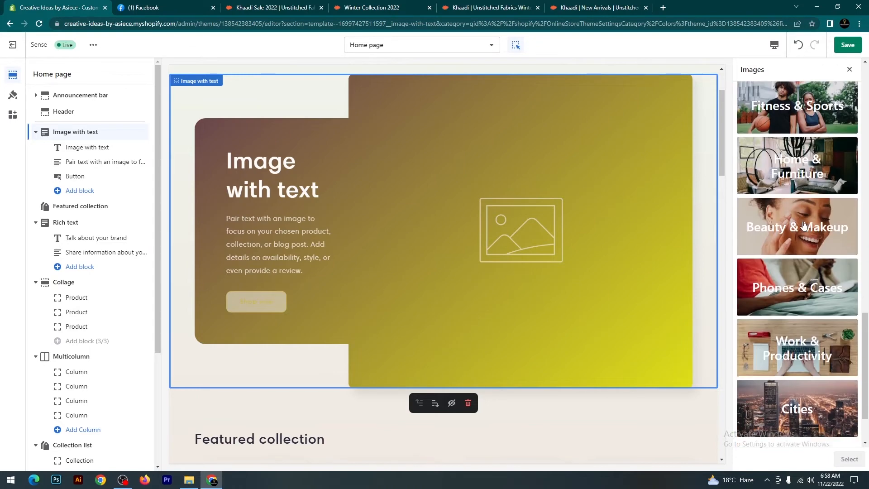
scroll(803, 224, "up", 5)
scroll(803, 224, "up", 2)
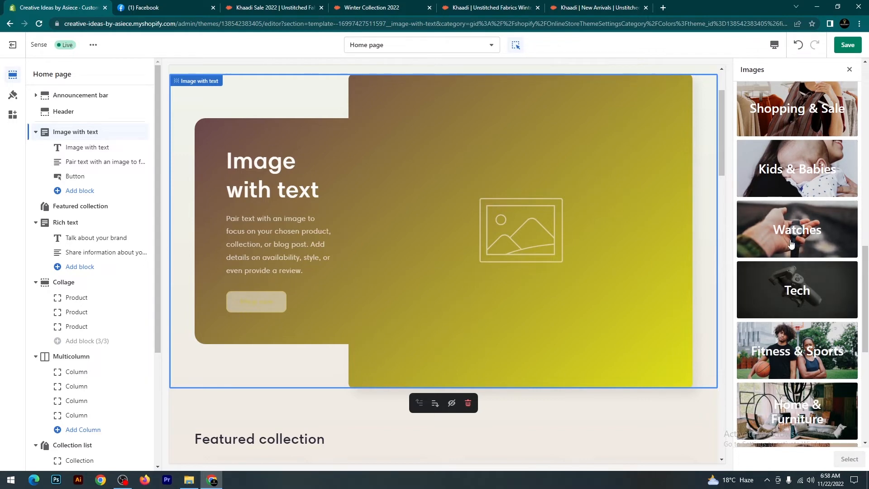
Pick the mens-fashion-watch photo from the free Watches images as the image of the Image with text section.
left_click(791, 245)
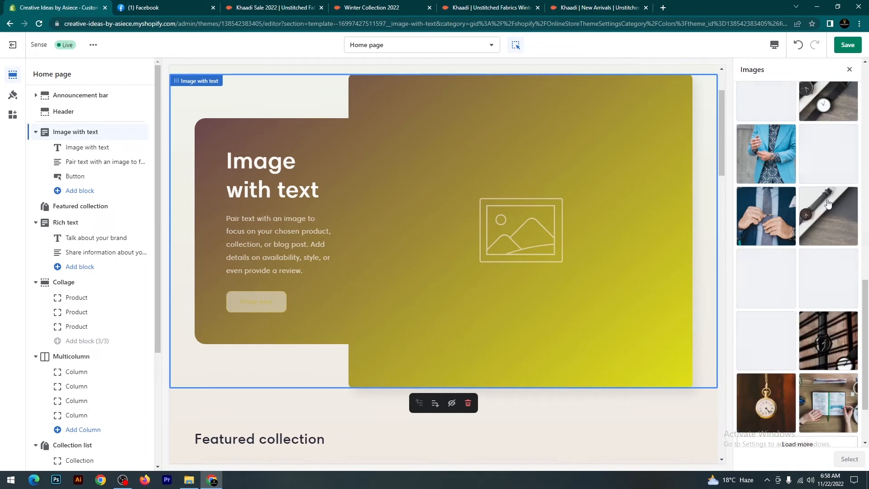
scroll(823, 269, "up", 3)
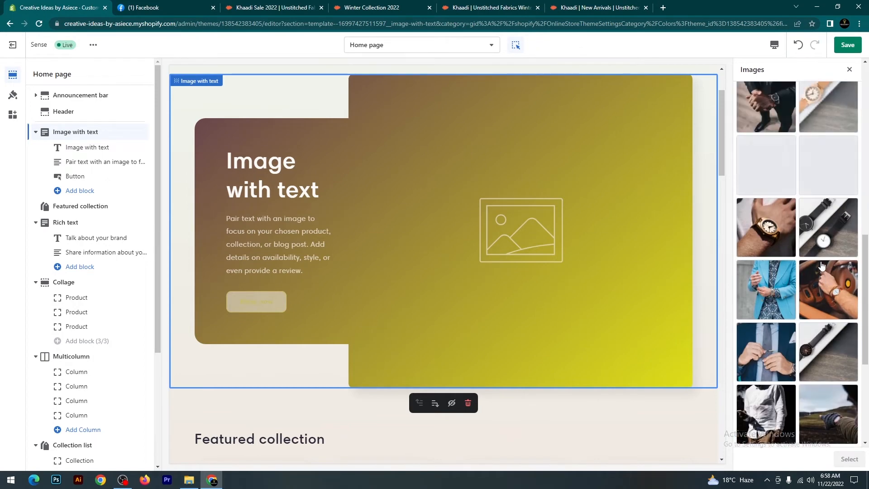
scroll(822, 265, "up", 10)
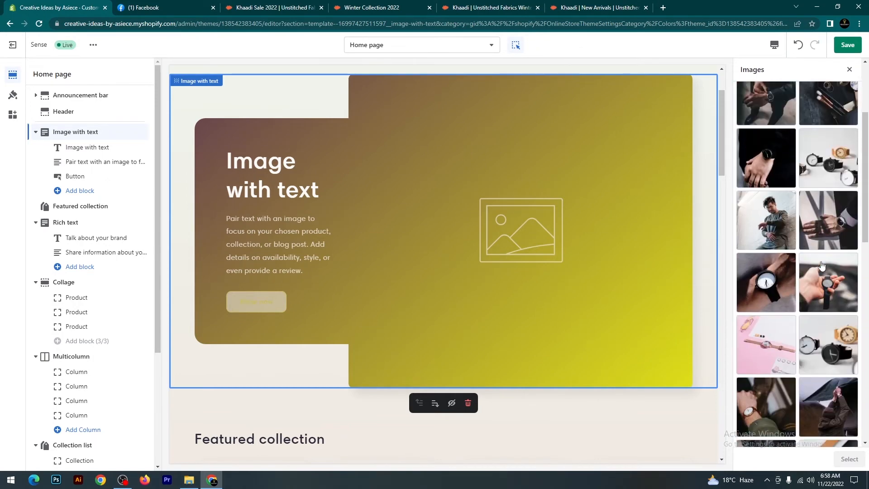
scroll(822, 265, "up", 2)
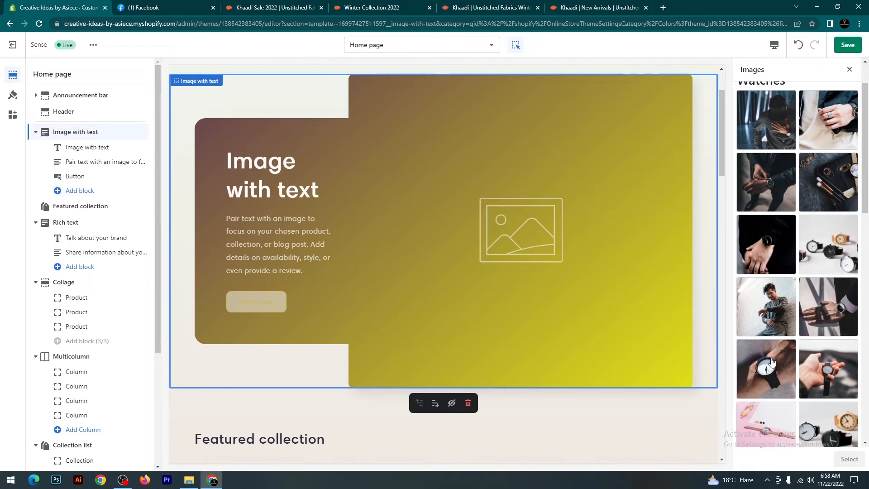
left_click(765, 245)
left_click(856, 460)
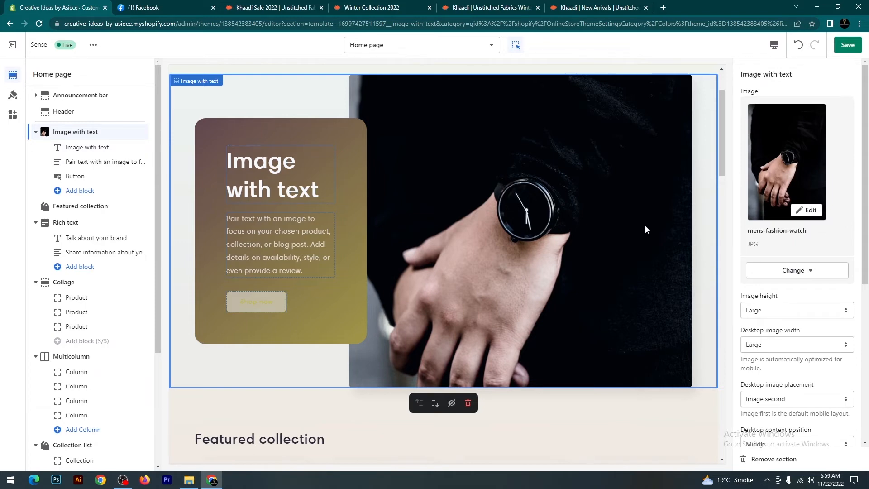
Open the preview of the mens-fashion-watch image, download the file, and close the preview without editing it.
left_click(806, 210)
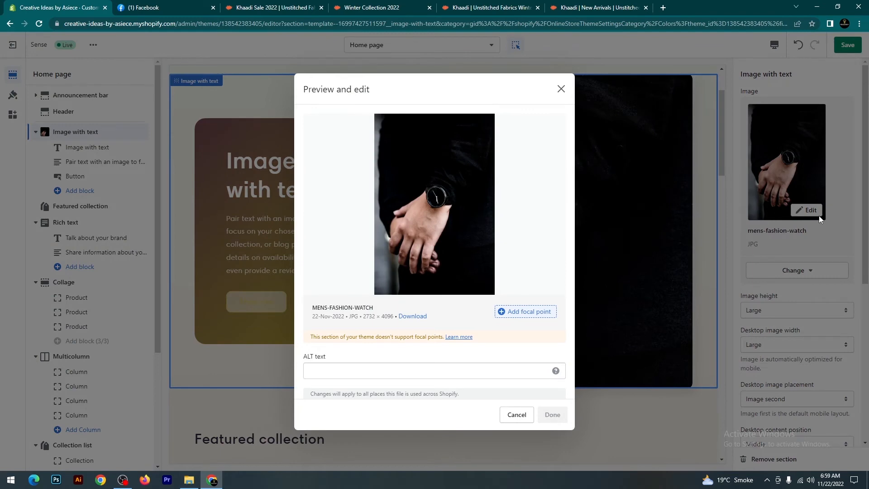
left_click(621, 253)
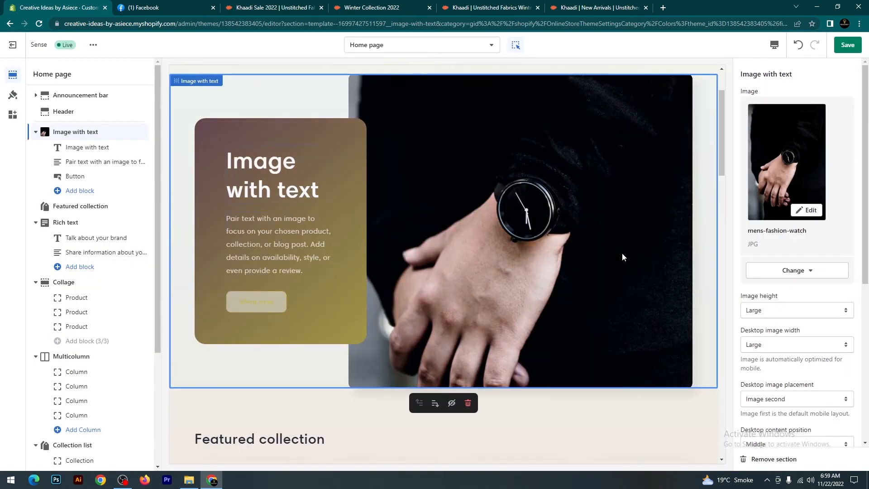
left_click(809, 217)
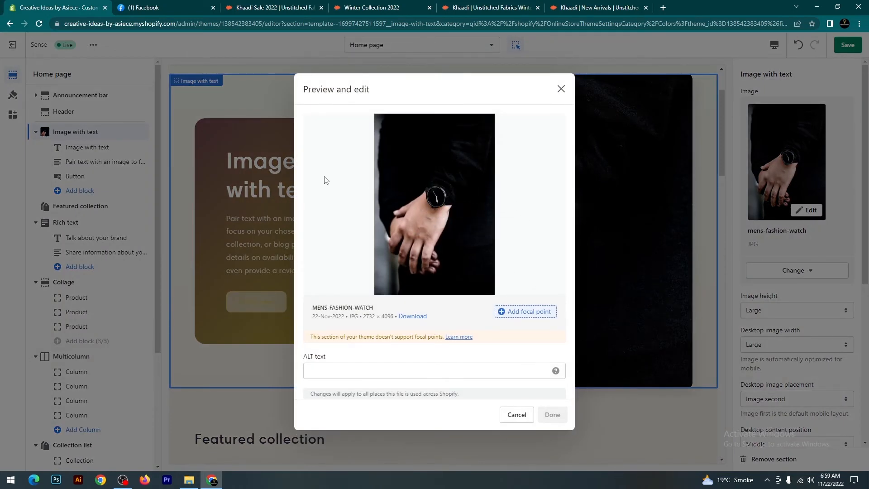
left_click(414, 316)
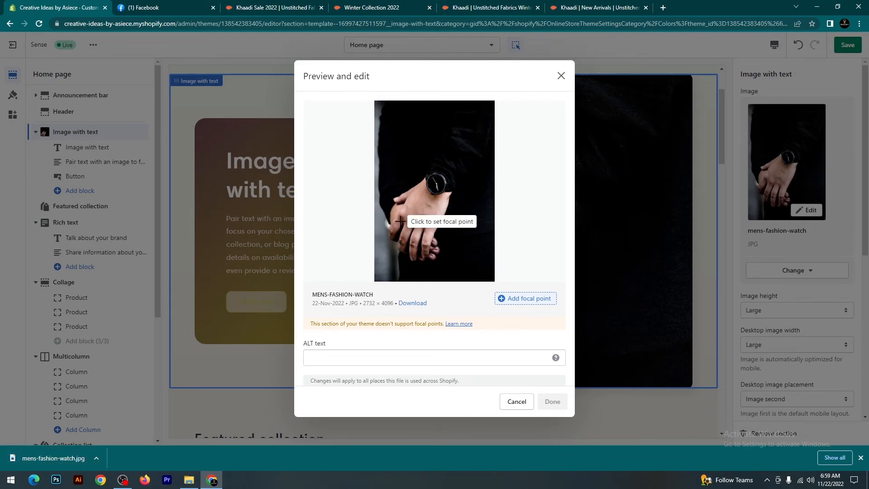
left_click(561, 76)
Upload the top-ranked digital marketing agency graphic from Downloads to the image library, and switch the section's image back to the wristwatch photo.
scroll(674, 219, "up", 2)
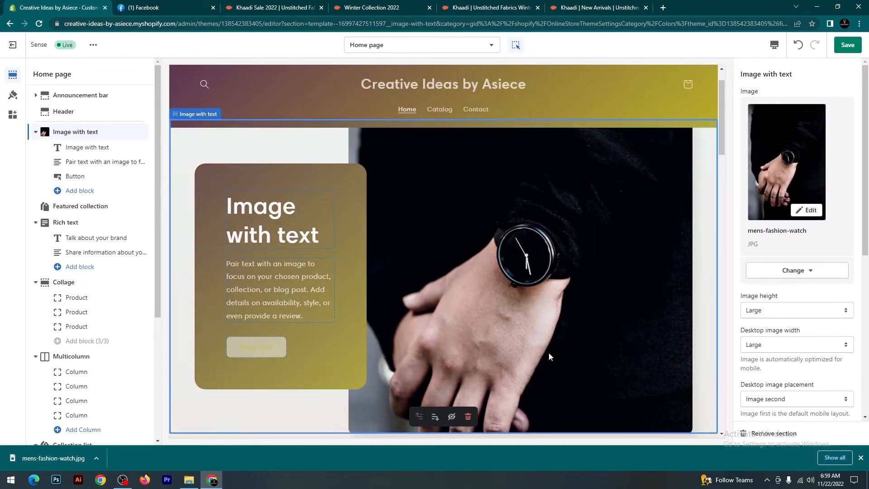
scroll(556, 349, "up", 1)
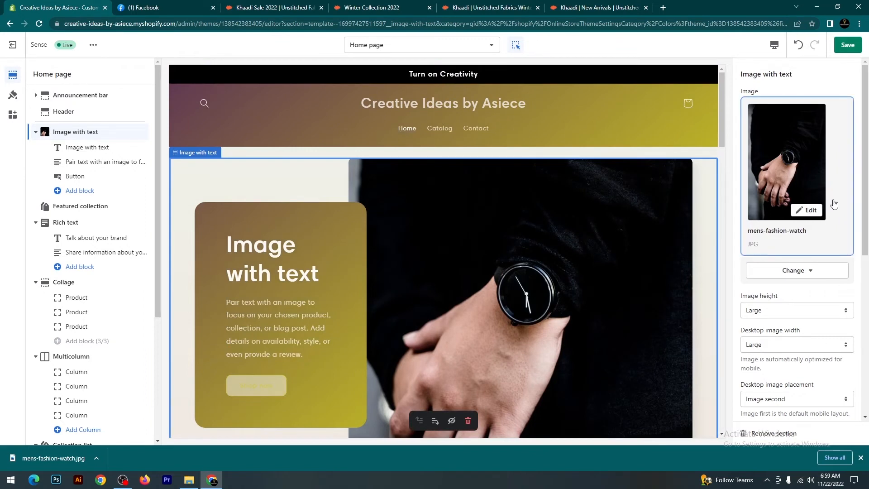
left_click(811, 276)
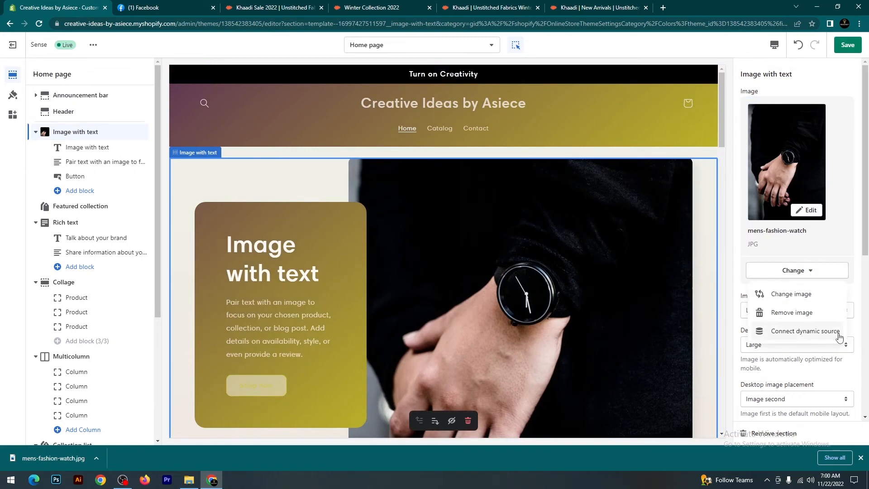
left_click(801, 294)
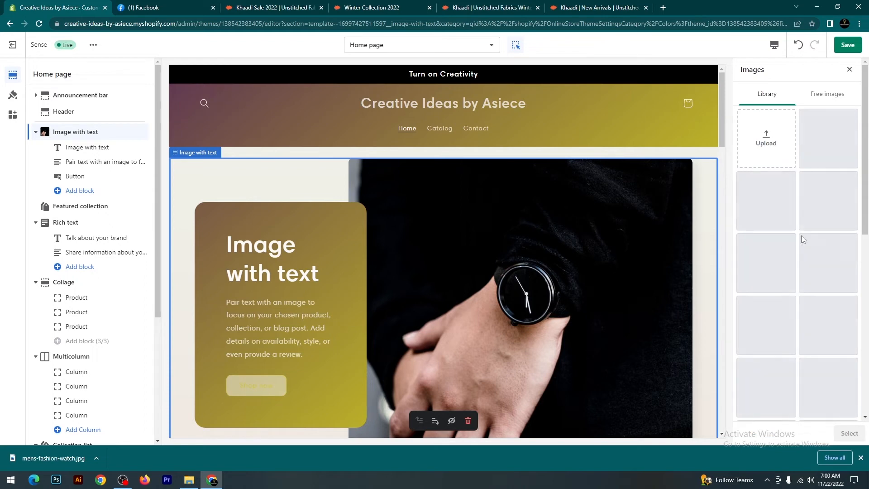
left_click(775, 145)
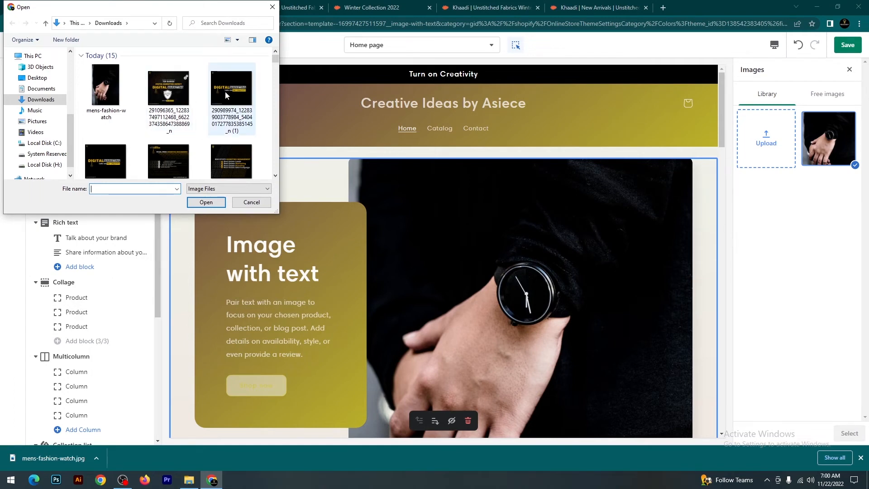
double_click(176, 90)
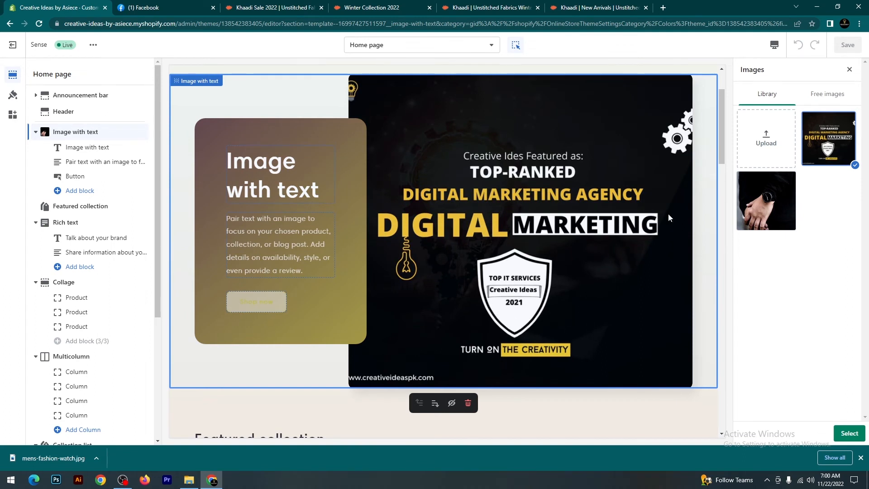
left_click(827, 146)
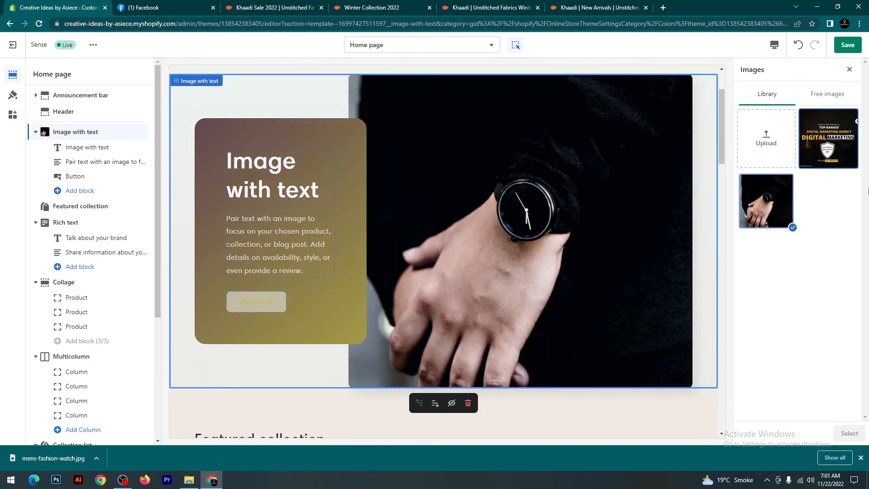
Upload the real estate marketing management graphic from Downloads to the image library and use it as the section's image.
left_click(766, 138)
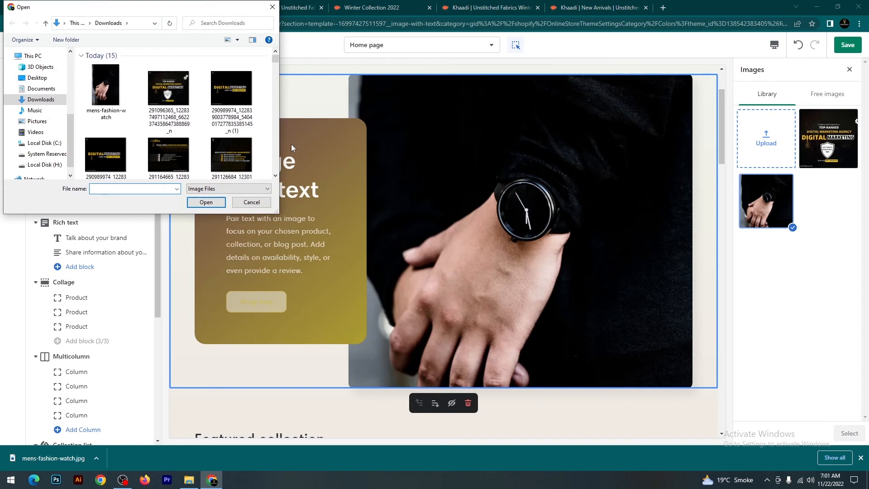
left_click(230, 155)
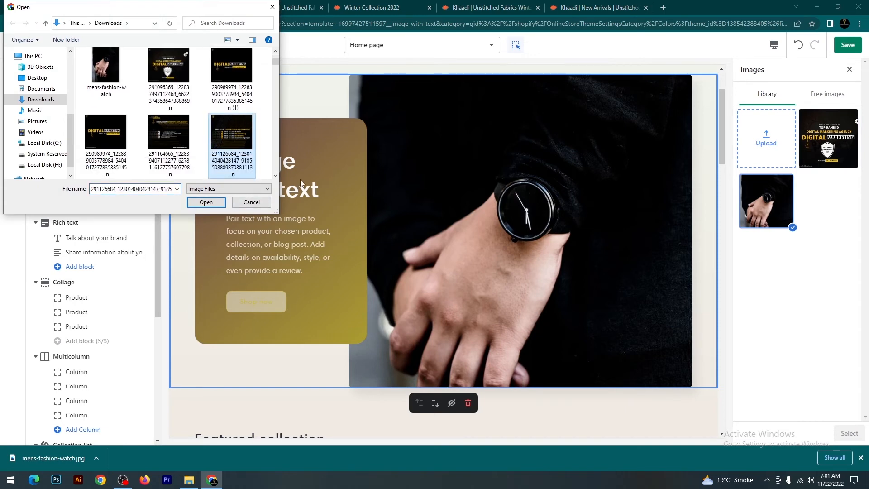
key("Return")
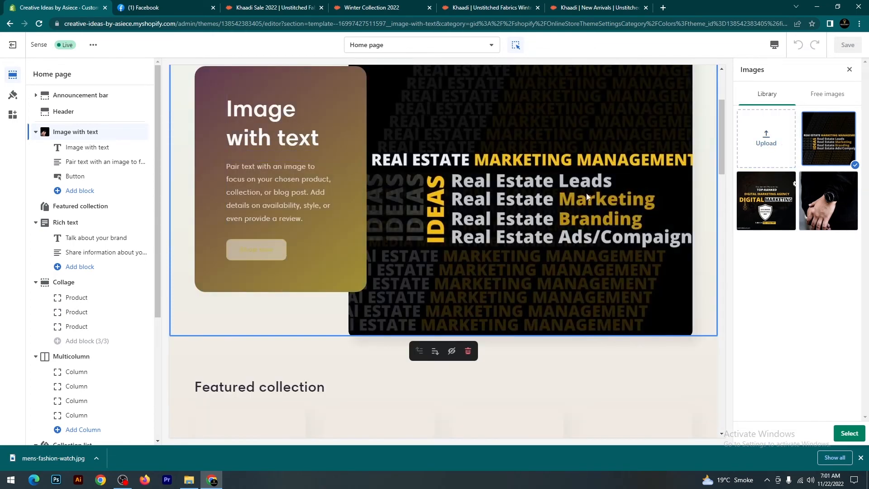
scroll(622, 232, "up", 2)
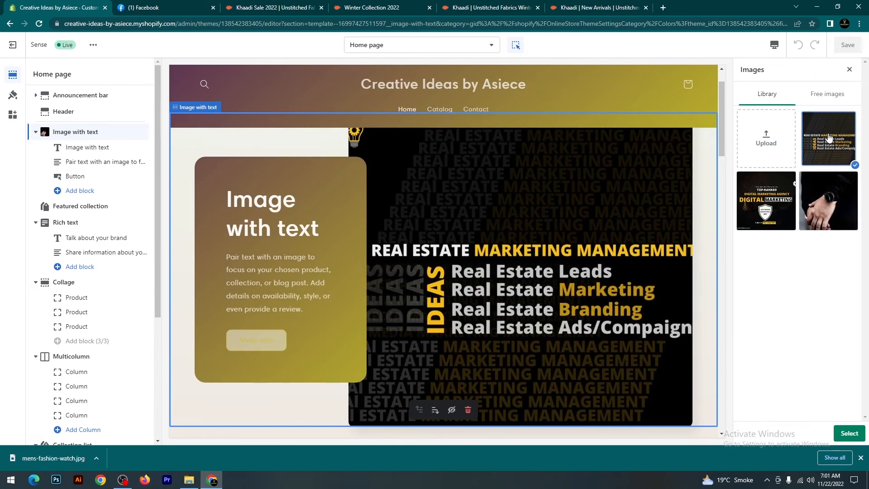
Switch the section's image to the digital marketing agency graphic and back to the wristwatch photo from the library.
left_click(768, 199)
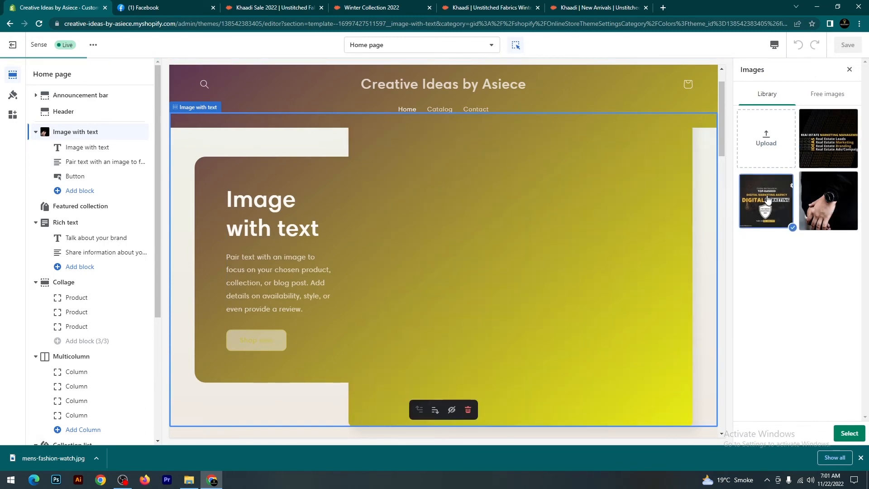
left_click(800, 207)
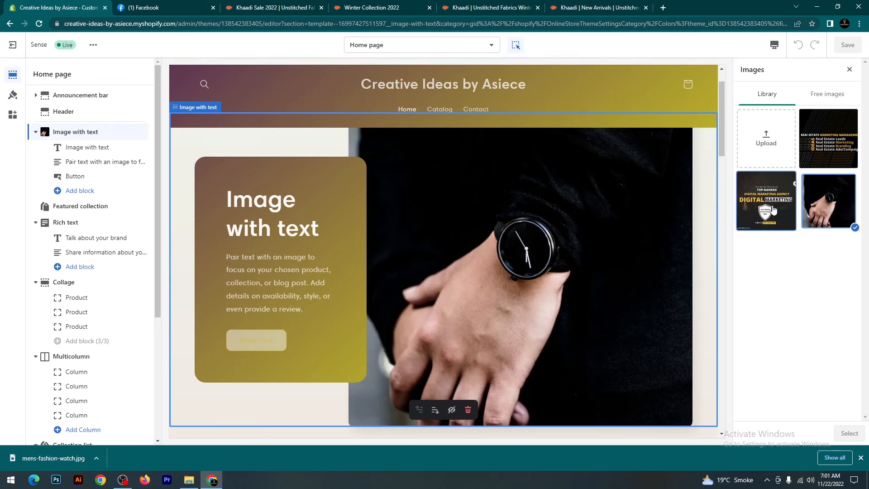
scroll(719, 137, "up", 1)
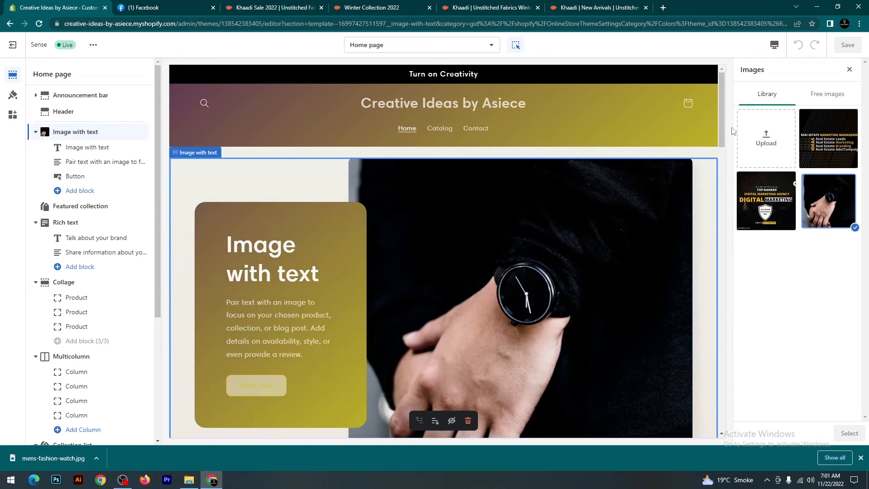
left_click_drag(723, 129, 724, 159)
scroll(724, 160, "up", 3)
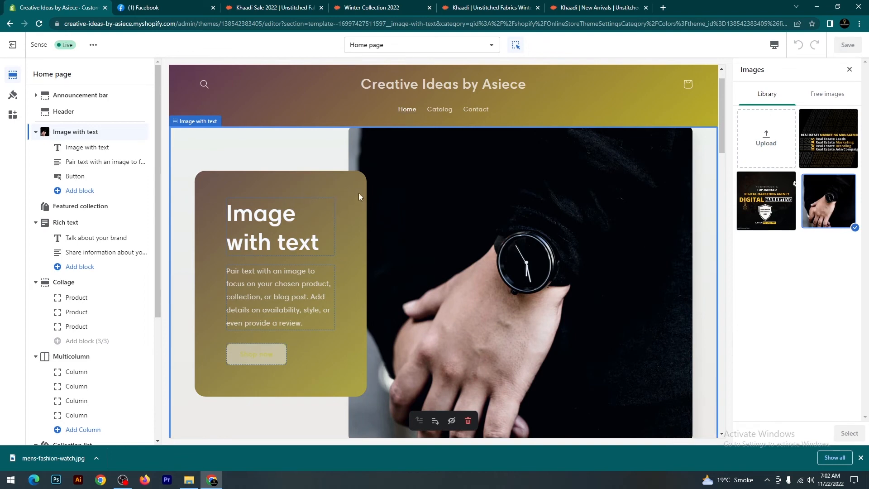
Replace the text below the Image with text section's heading with "AVAILABLE ALL KIND OF WATHES".
left_click(301, 315)
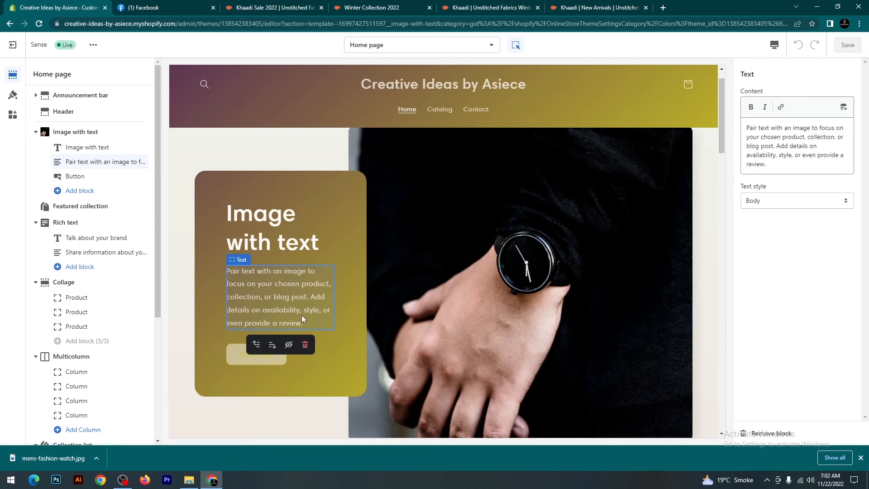
left_click(771, 165)
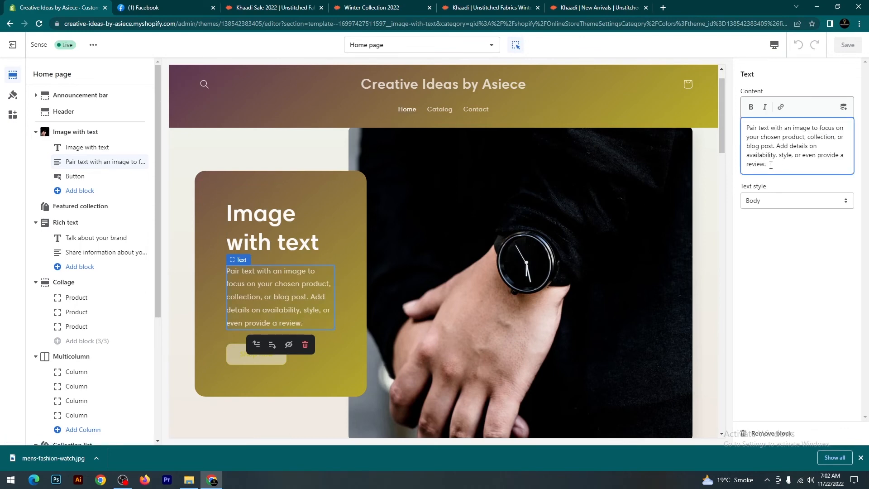
left_click_drag(770, 165, 731, 121)
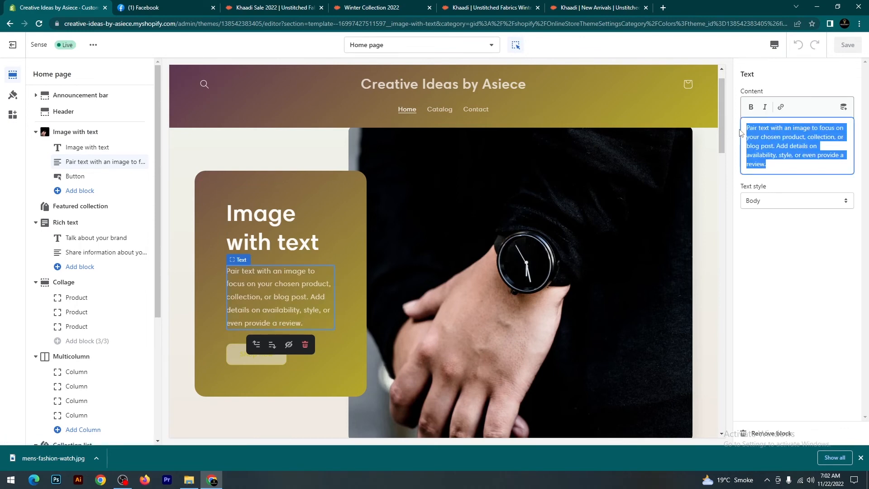
key("BackSpace")
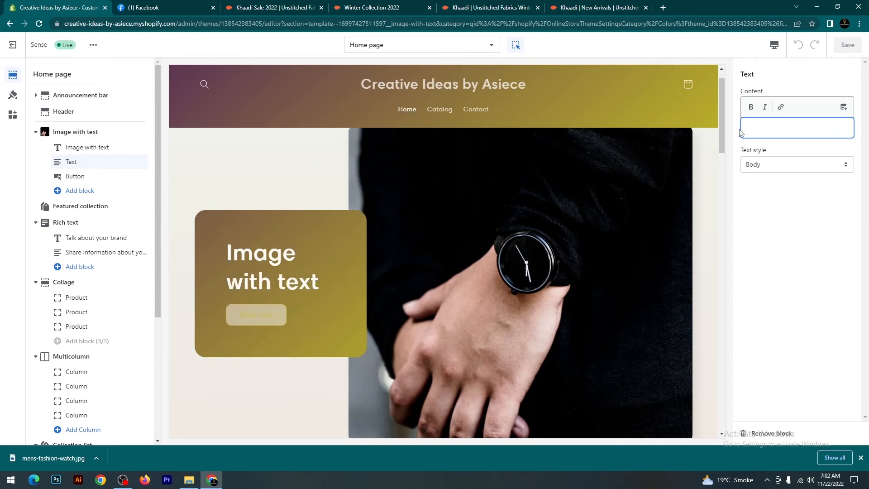
type("AVAILABLE ALL KIND OF WATHES")
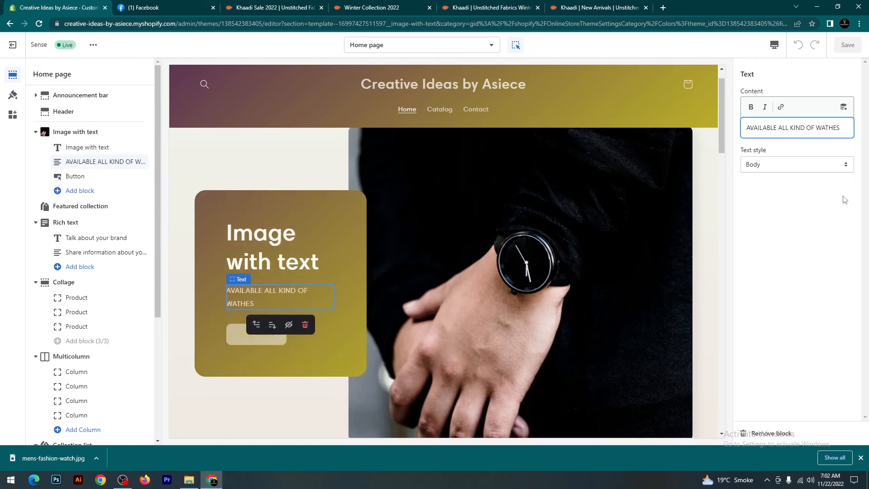
left_click(821, 223)
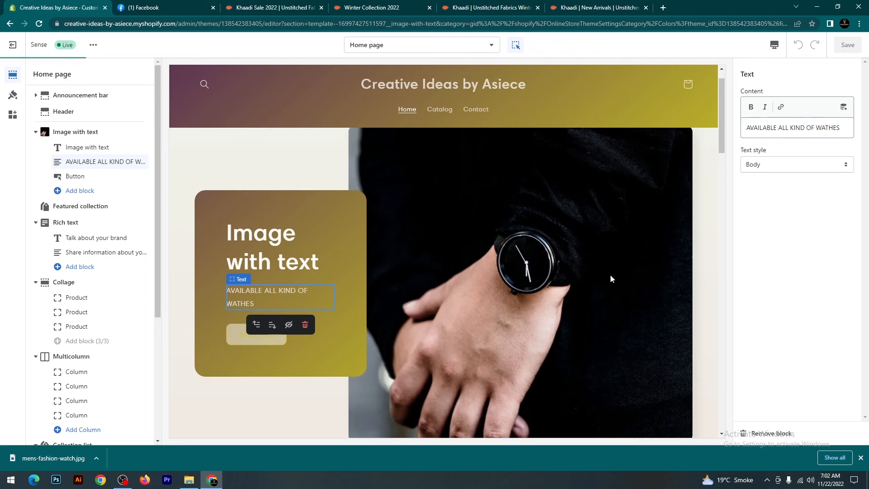
Try the gold pocket watch photo from the free stock images as the Image with text section's image.
left_click(324, 211)
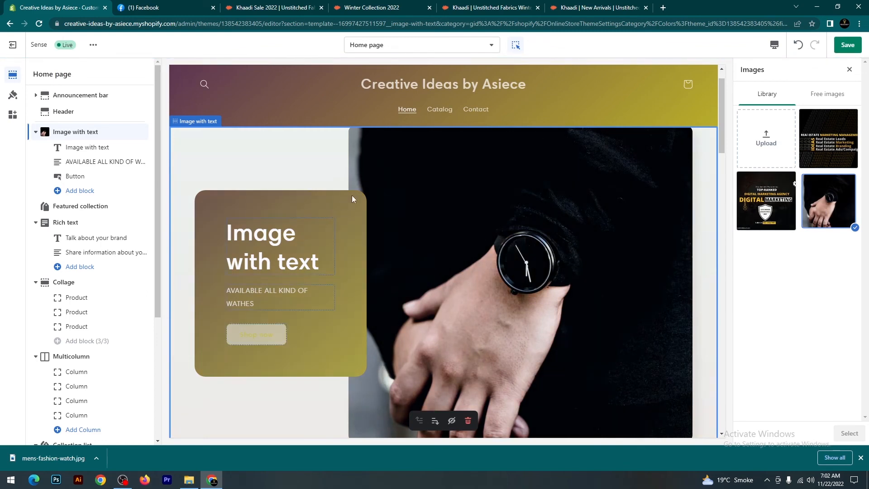
left_click(829, 97)
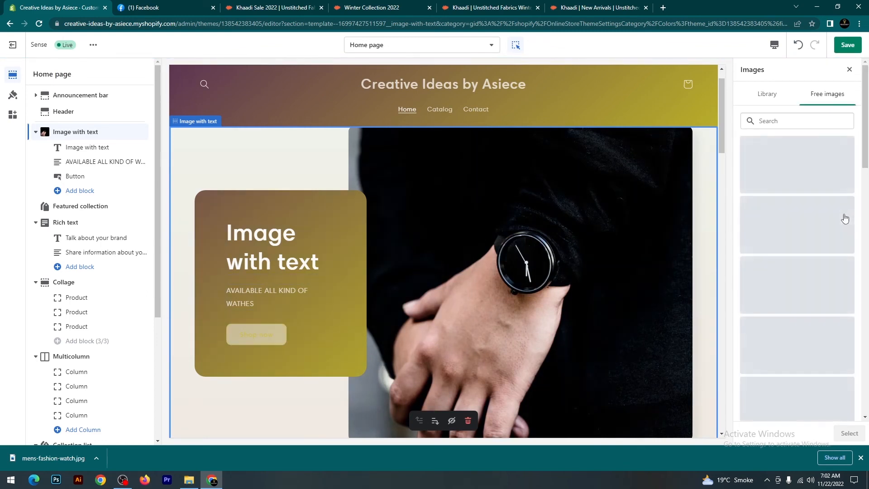
scroll(801, 262, "down", 3)
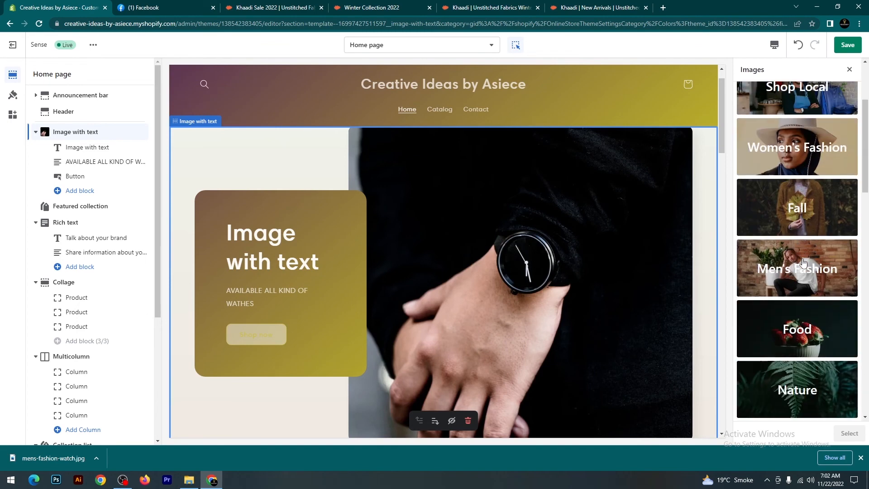
scroll(803, 263, "down", 15)
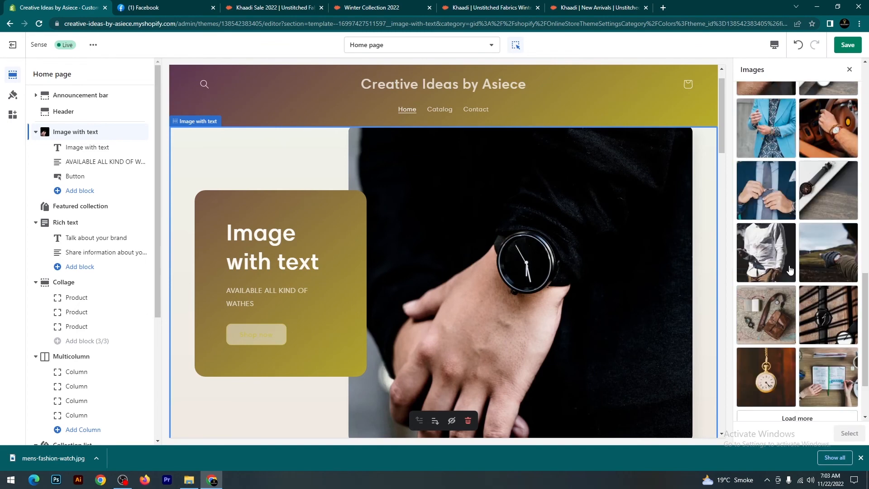
left_click(772, 377)
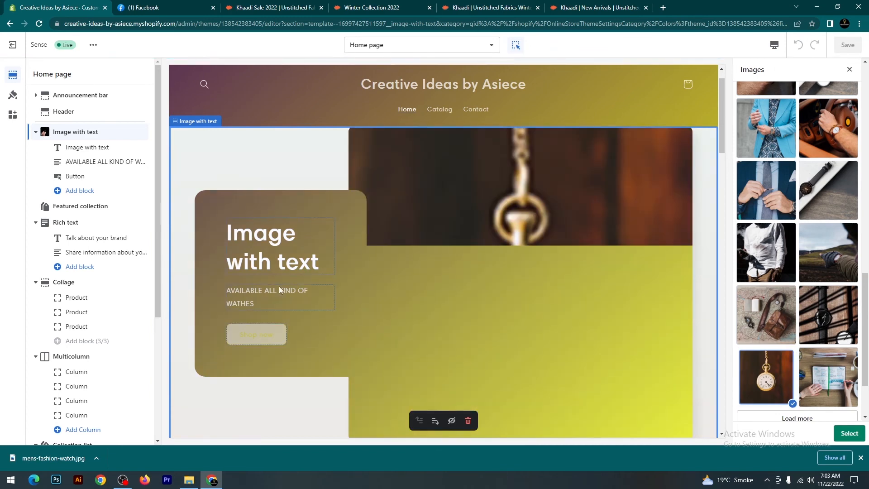
Change the Image with text section's heading to "CREATIVE WATCH COLLECTION" and set its heading size to Small.
left_click(278, 246)
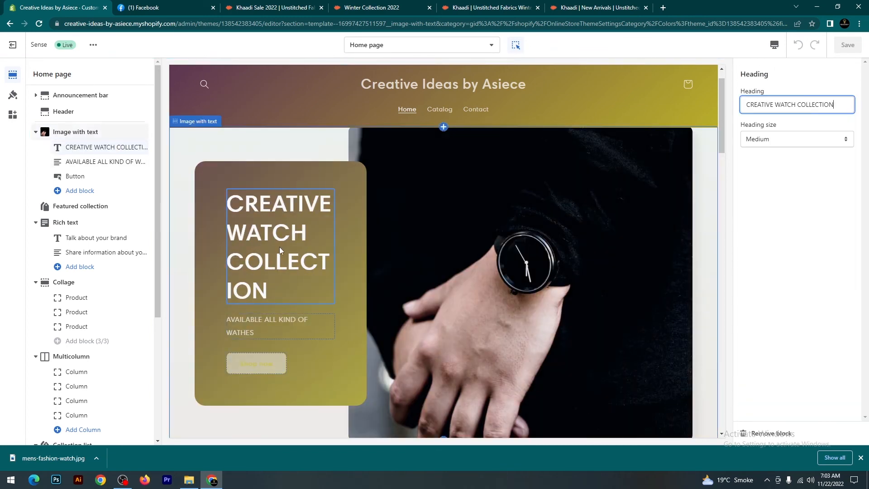
left_click(826, 141)
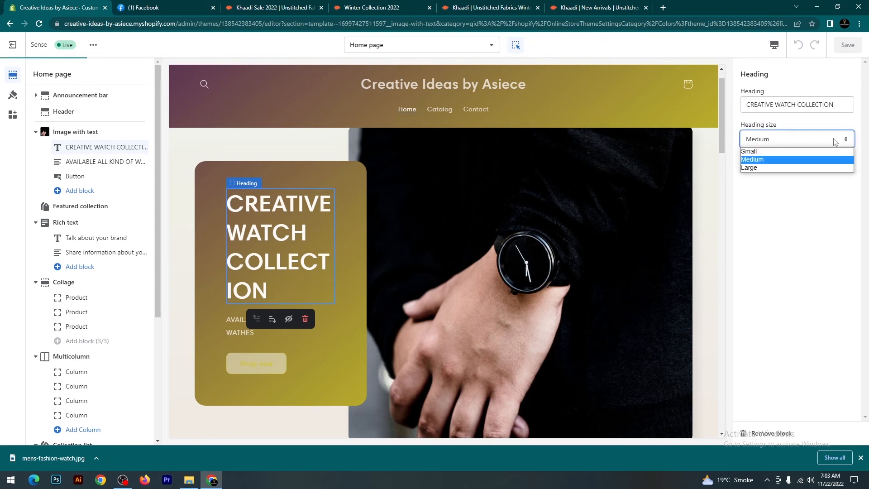
left_click(770, 151)
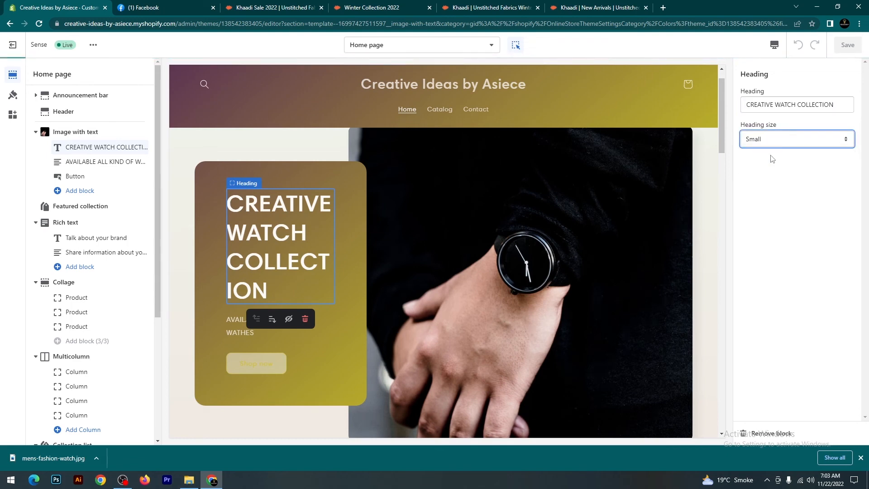
left_click(763, 243)
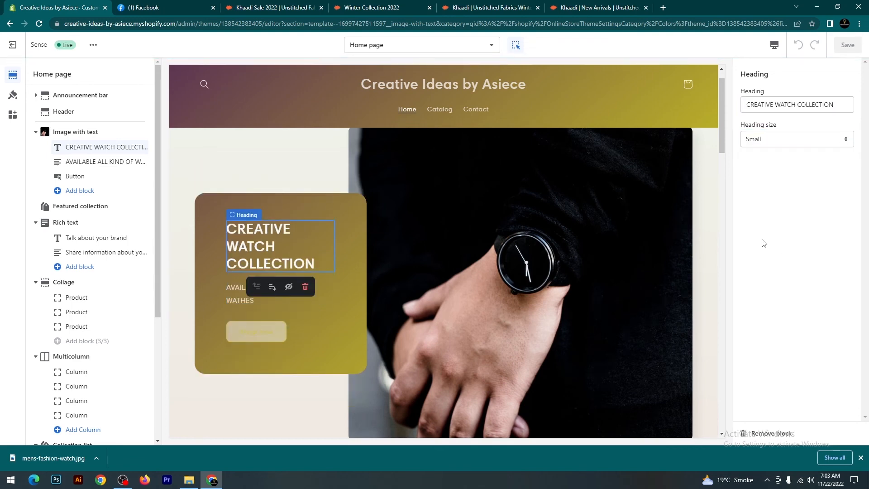
left_click(333, 155)
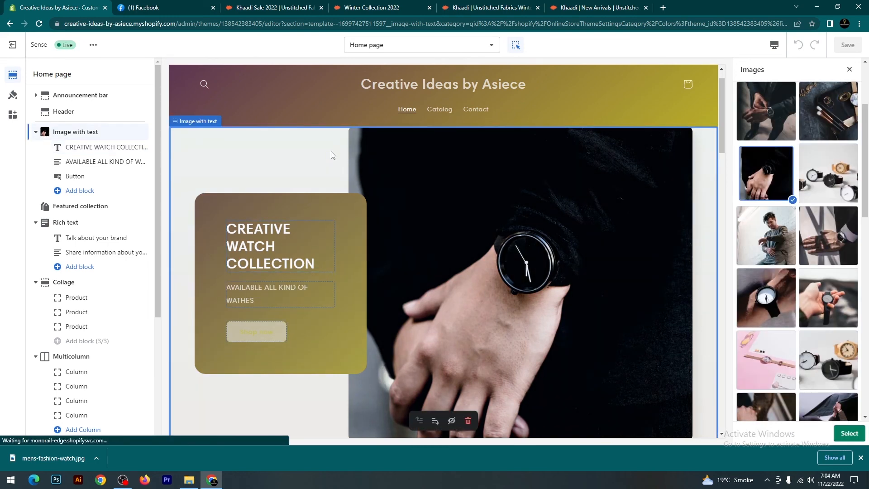
Open the Featured collection section's settings and review the Rich text, Collage and Multicolumn sections in the page preview.
scroll(522, 170, "down", 8)
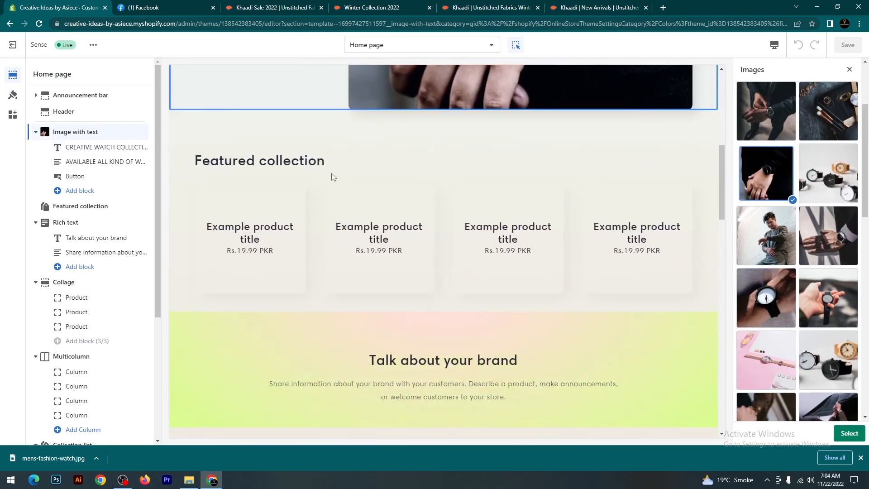
left_click(259, 166)
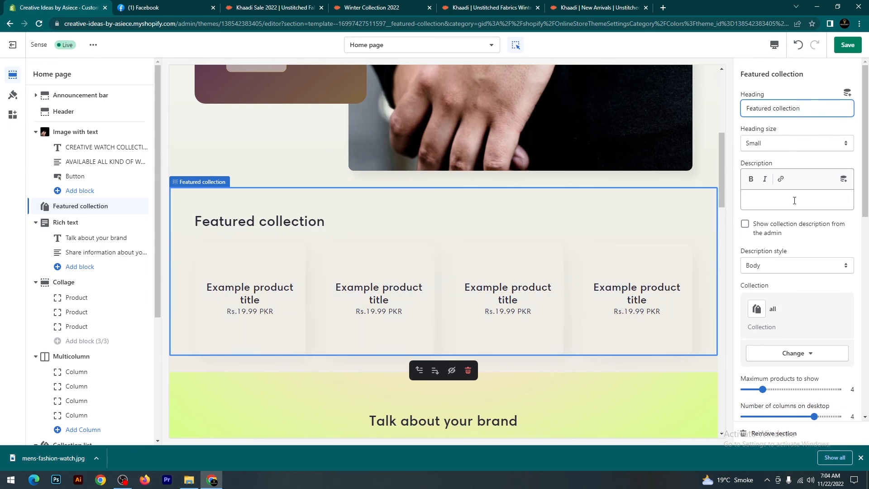
scroll(443, 282, "down", 4)
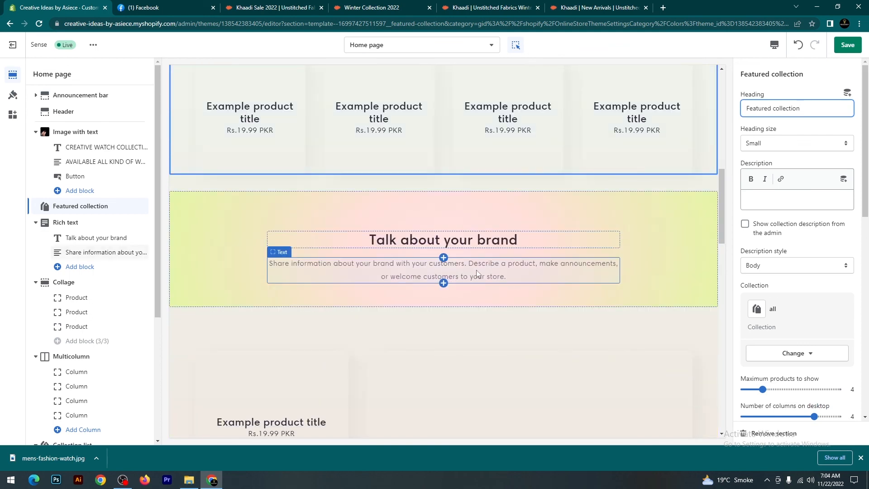
scroll(476, 267, "down", 3)
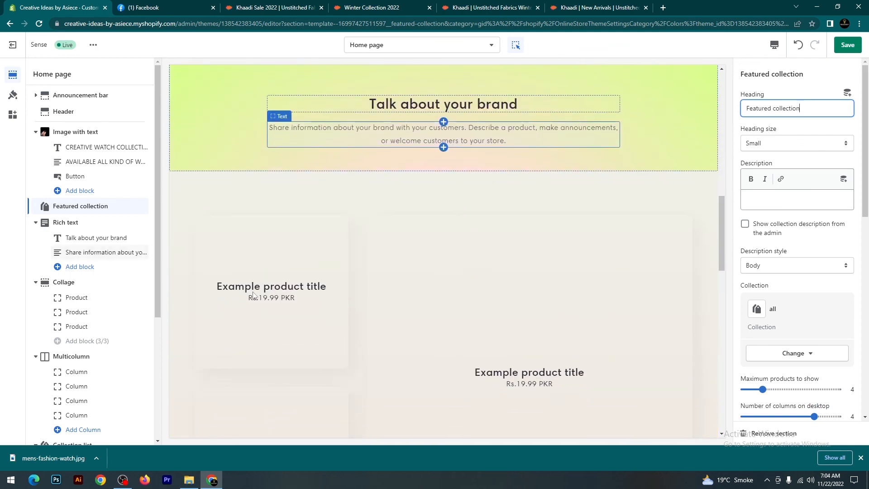
scroll(287, 263, "down", 3)
scroll(287, 265, "down", 2)
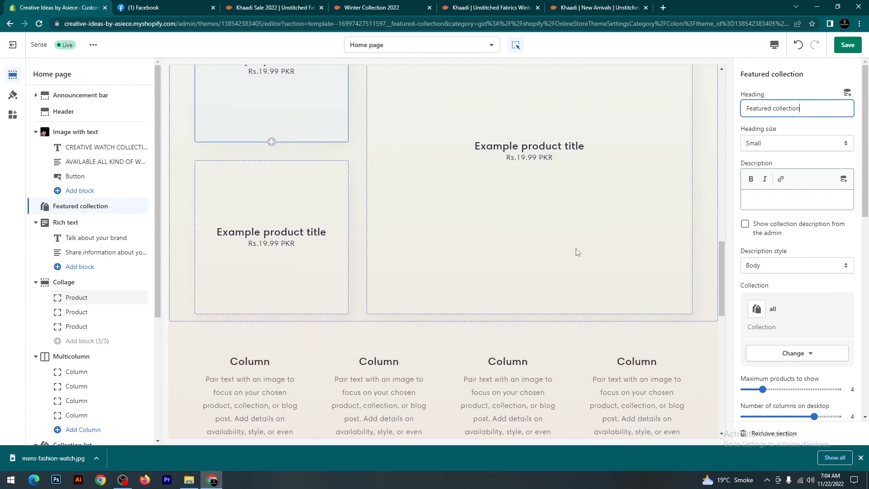
scroll(575, 252, "up", 20)
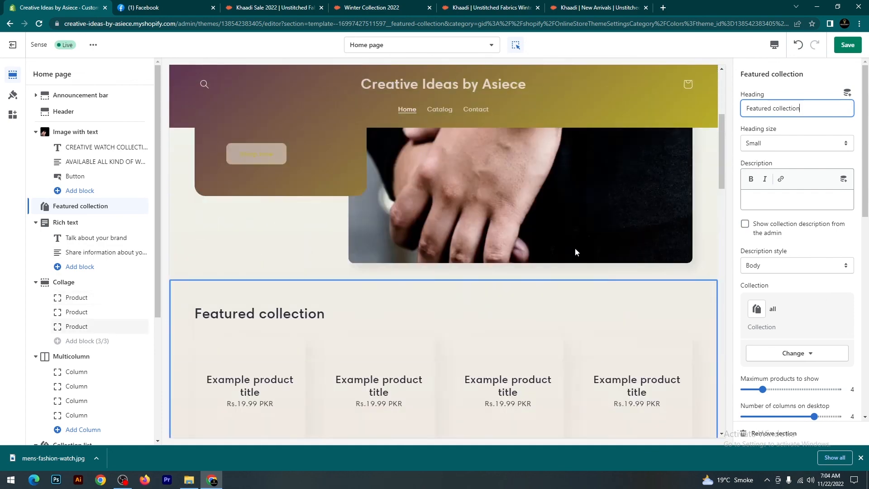
scroll(574, 252, "up", 2)
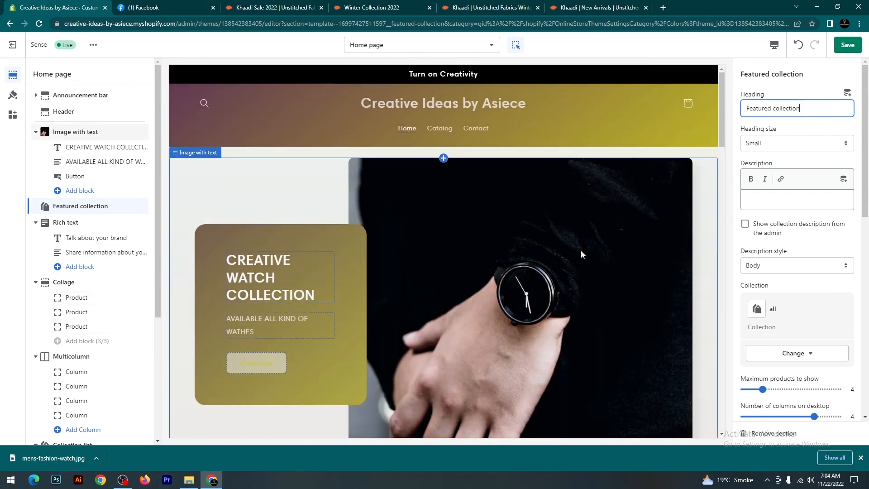